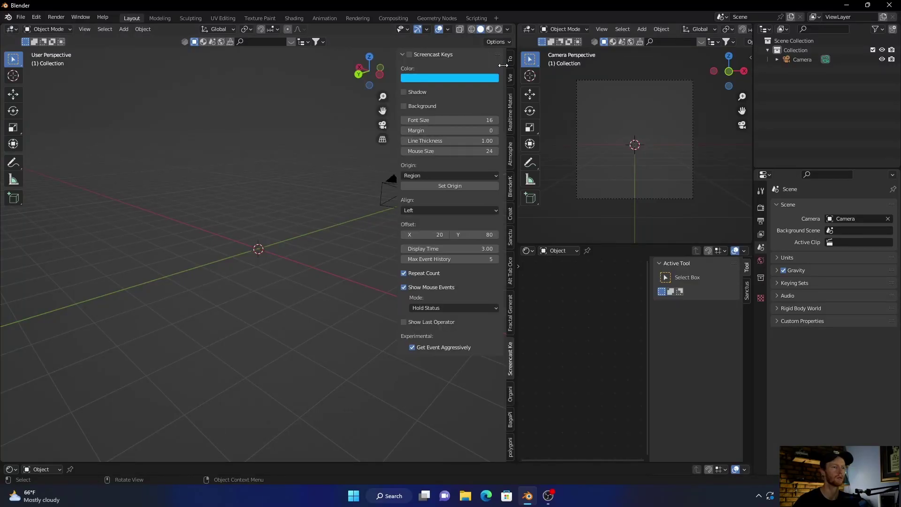
Step: Turn on Screencast Keys, collapse the side panel, and orbit around the empty camera-only scene
click(407, 54)
drag(398, 212, 514, 211)
middle_drag(200, 323, 169, 316)
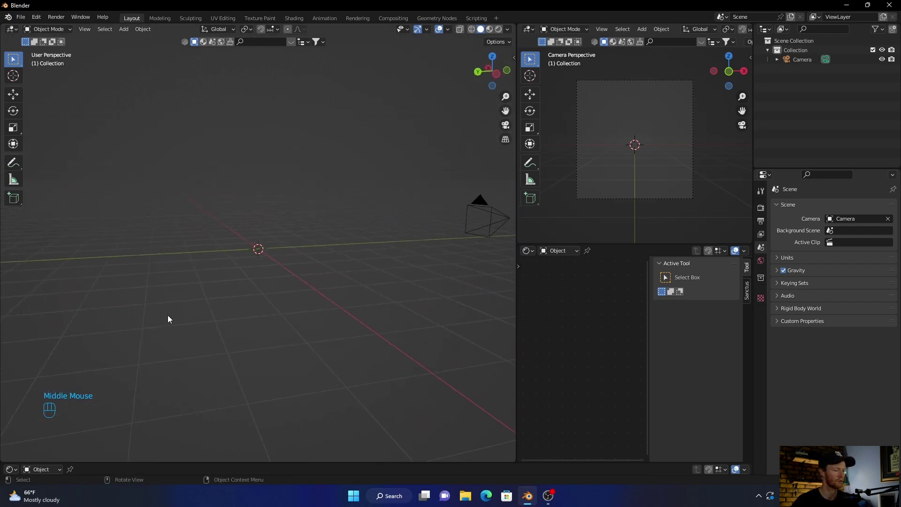
Step: Add a mesh plane to the scene
key(shift+a)
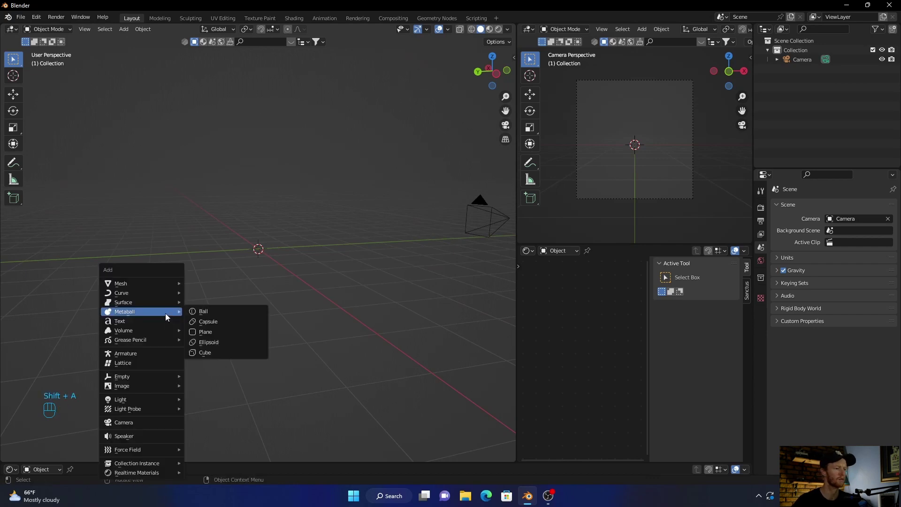
mouse_move(145, 283)
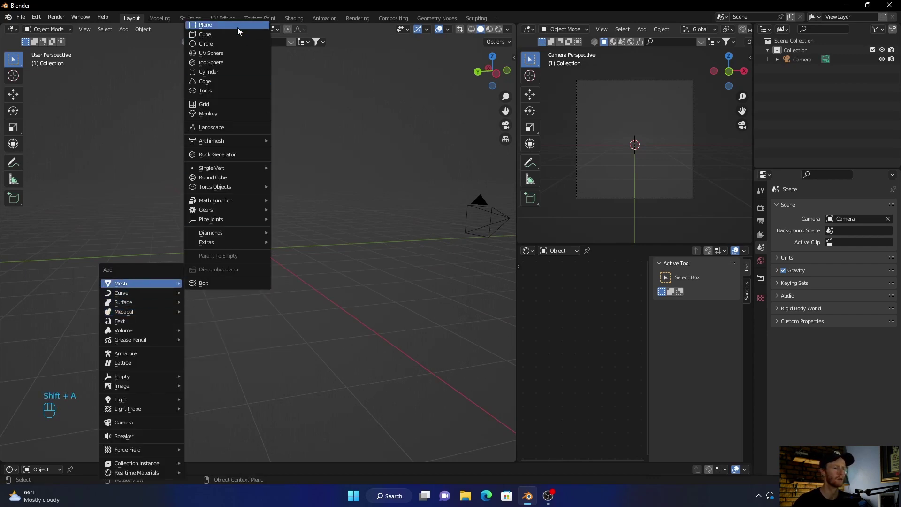
click(237, 26)
Step: Scale the plane up twice, checking through the camera, until it fills the lower view
key(s)
click(177, 434)
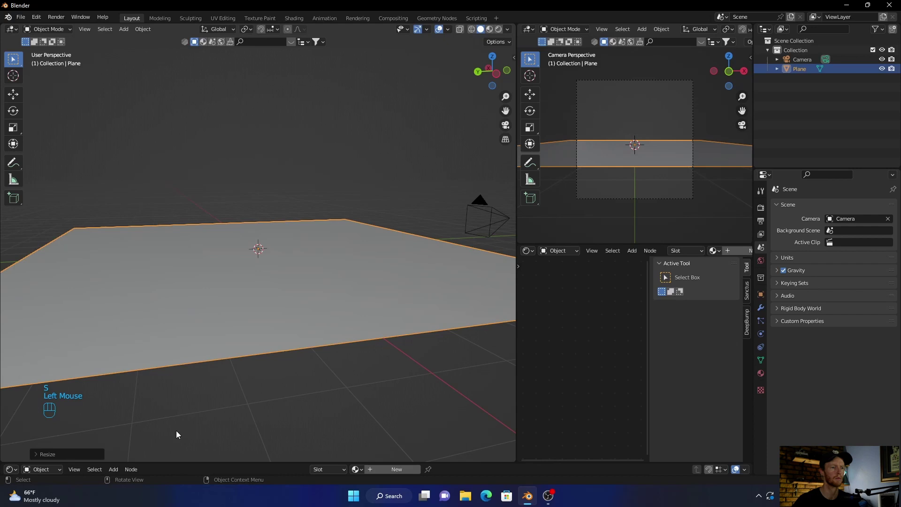
click(505, 126)
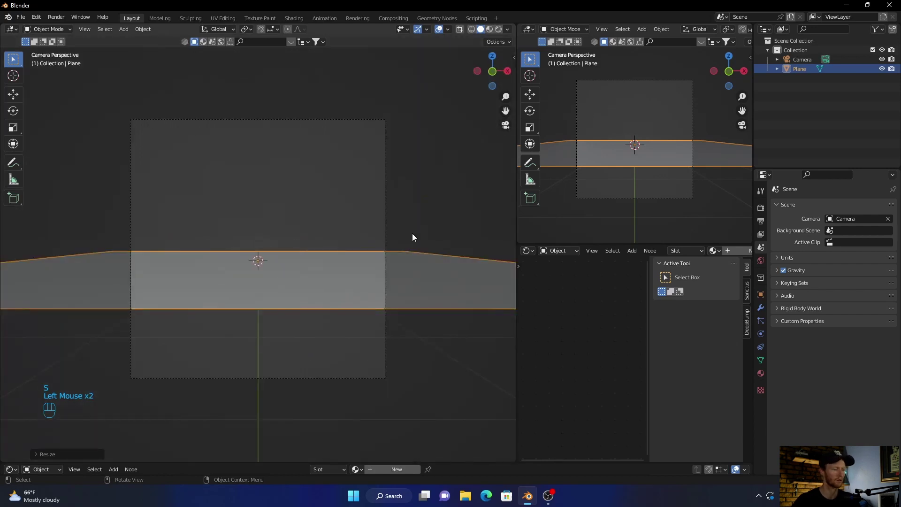
key(s)
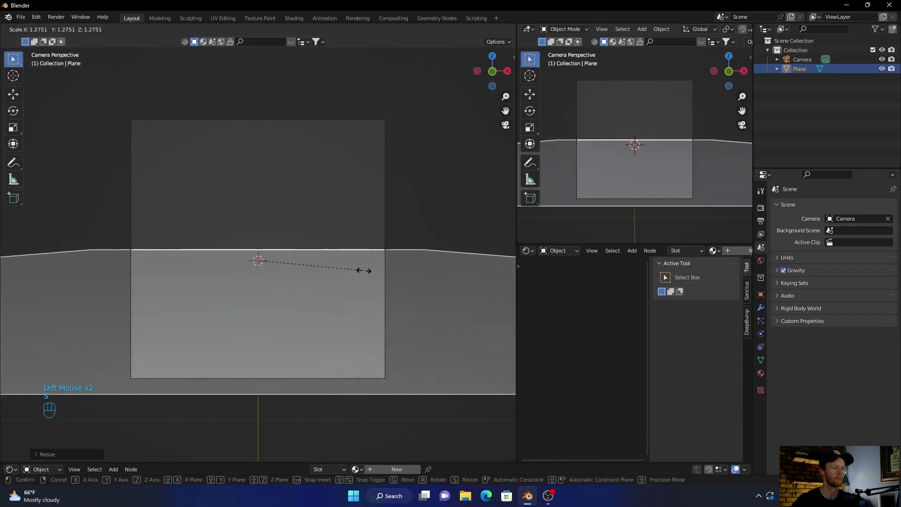
click(364, 270)
click(416, 226)
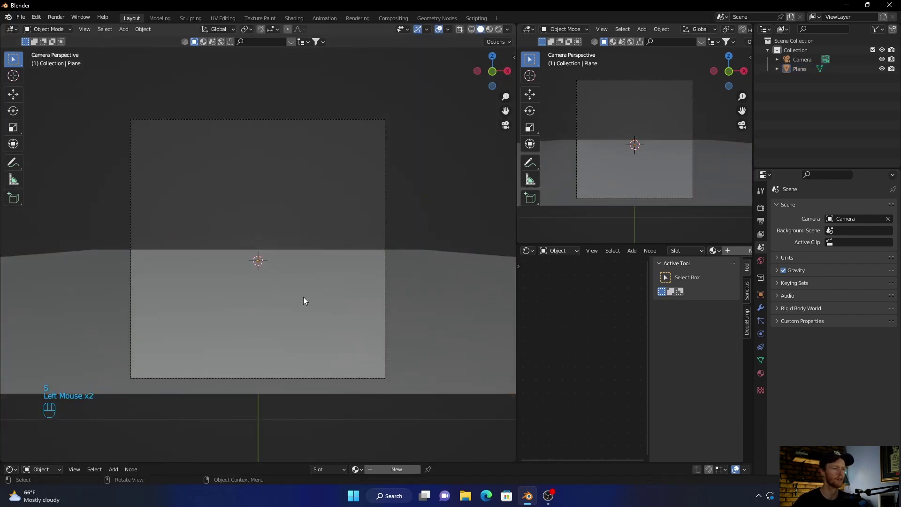
click(210, 312)
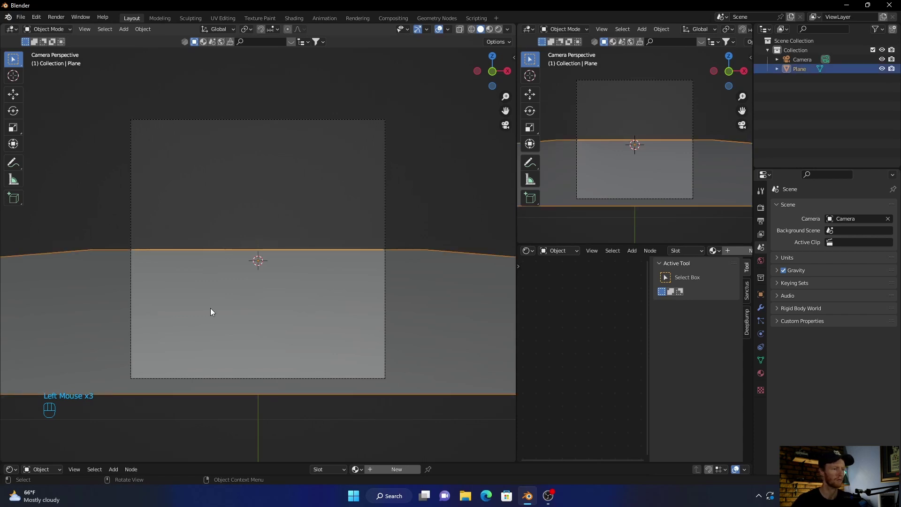
Step: In Edit Mode, subdivide the plane seven times into a dense grid of vertices
key(Tab)
right_click(210, 309)
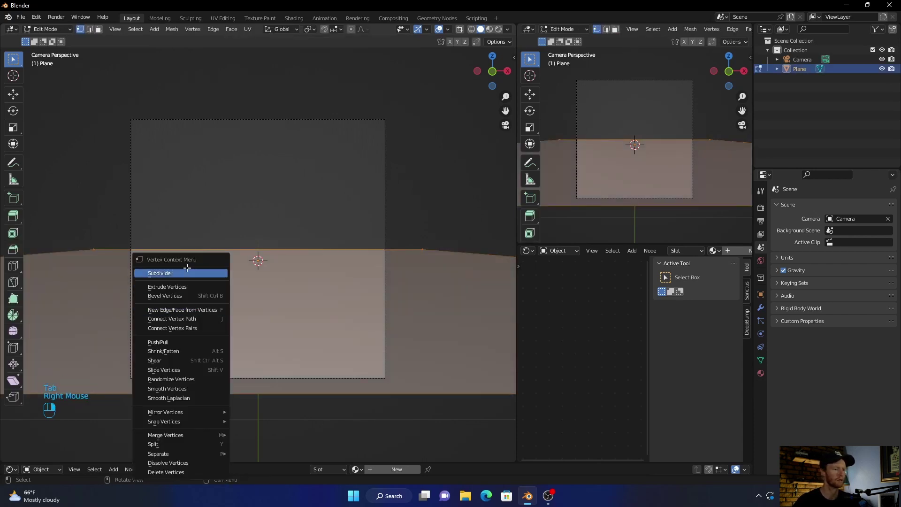
click(188, 274)
right_click(204, 298)
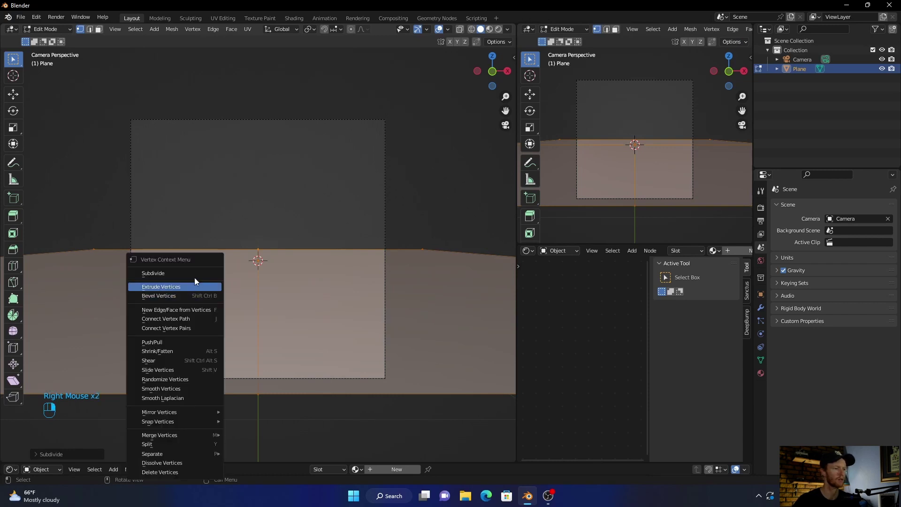
click(190, 274)
right_click(218, 282)
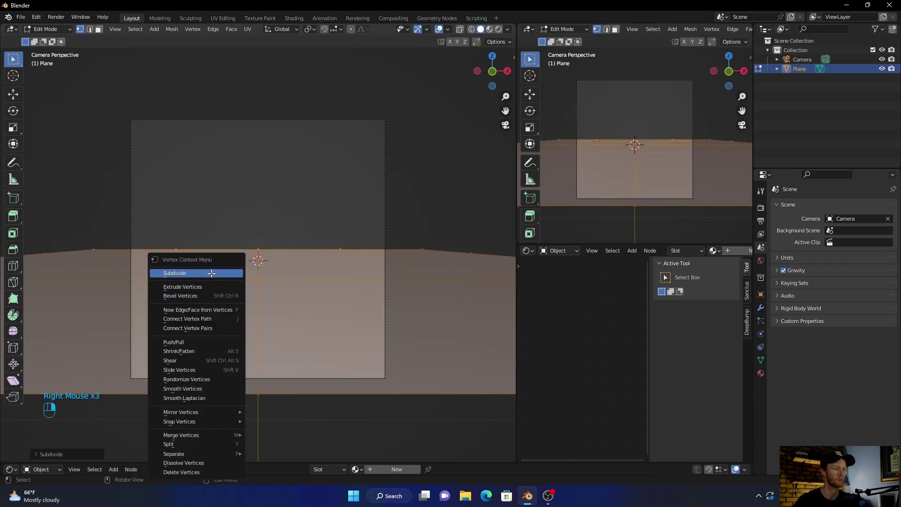
click(215, 274)
right_click(211, 277)
click(208, 277)
right_click(221, 297)
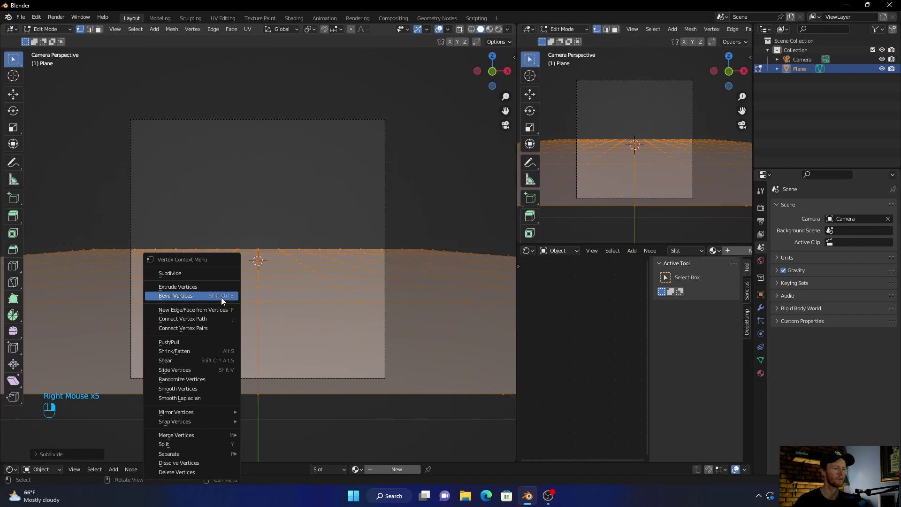
click(201, 277)
right_click(215, 303)
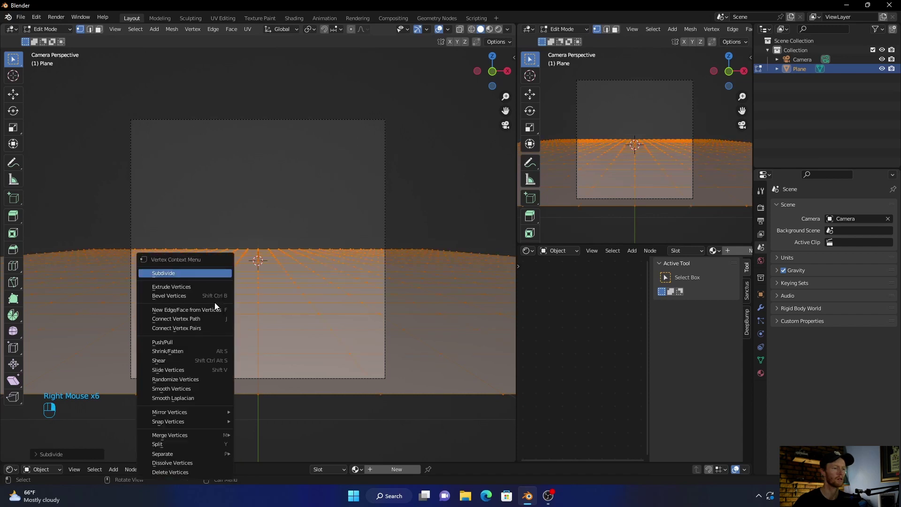
click(199, 275)
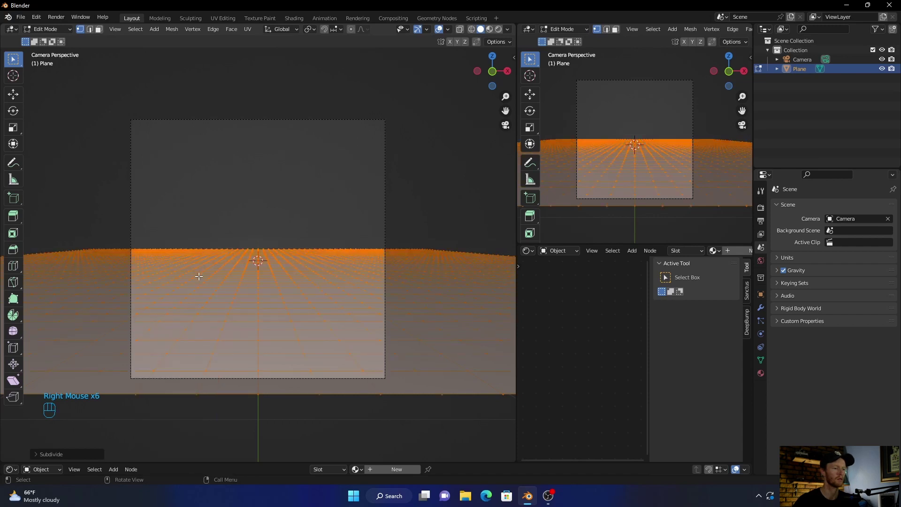
right_click(198, 276)
click(198, 276)
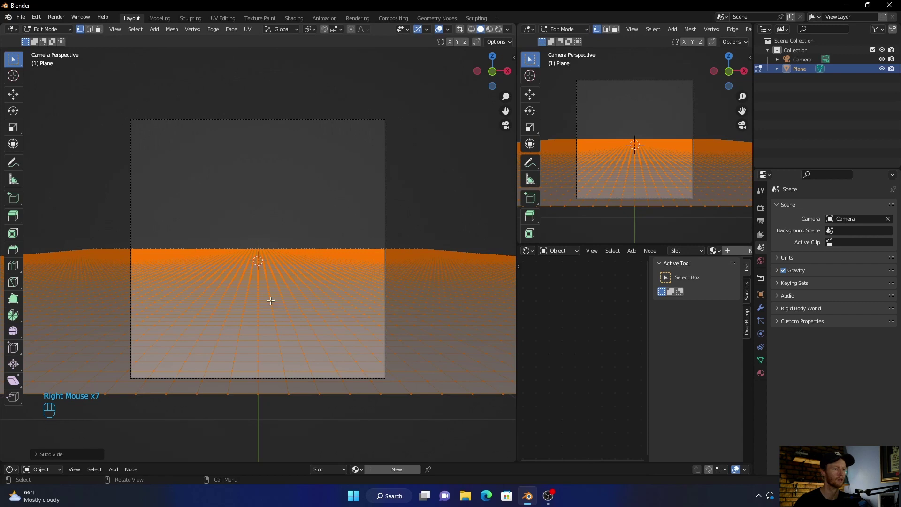
Step: Enable proportional editing with Random falloff and deselect all vertices
click(351, 29)
click(362, 29)
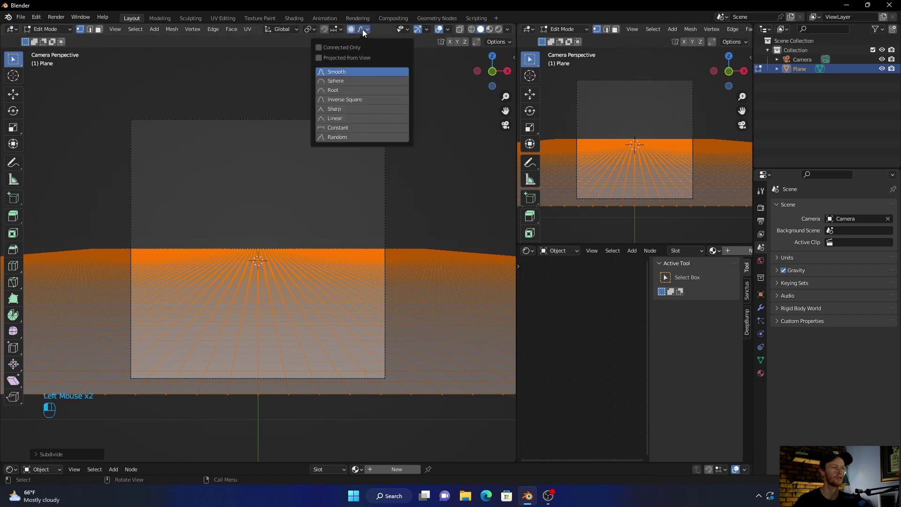
click(342, 137)
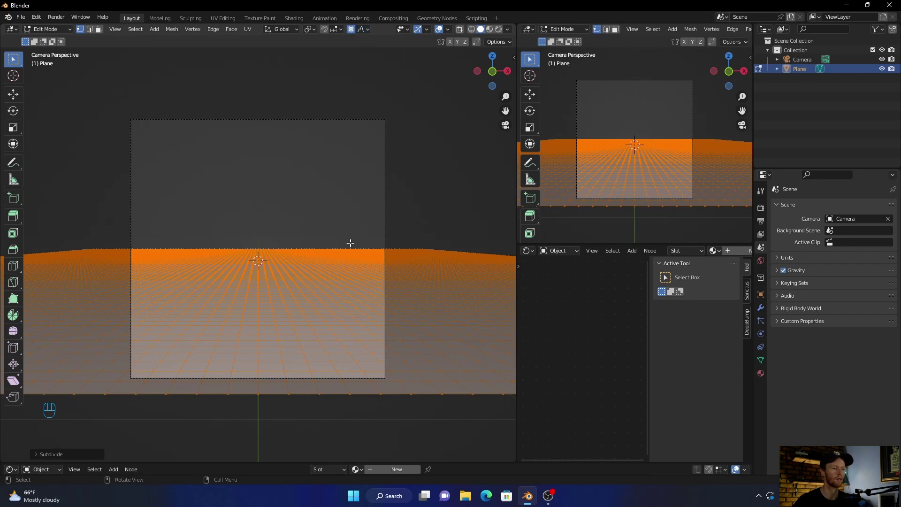
click(347, 261)
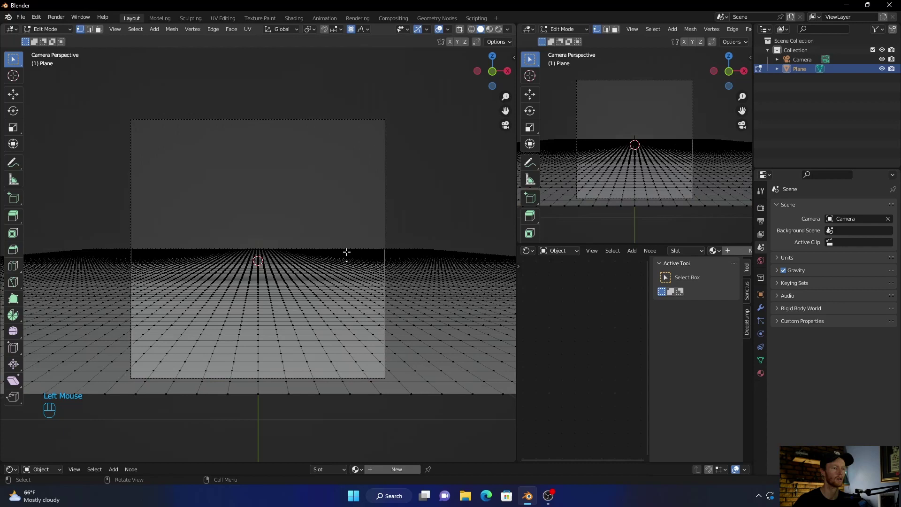
Step: Pull a horizon vertex right of centre up into the first jagged peak
click(337, 251)
key(g)
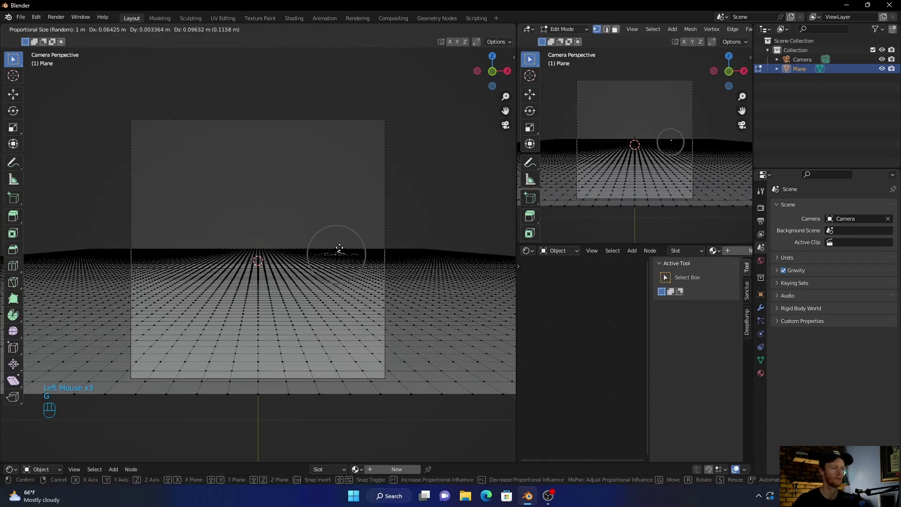
scroll(341, 221, up, 1)
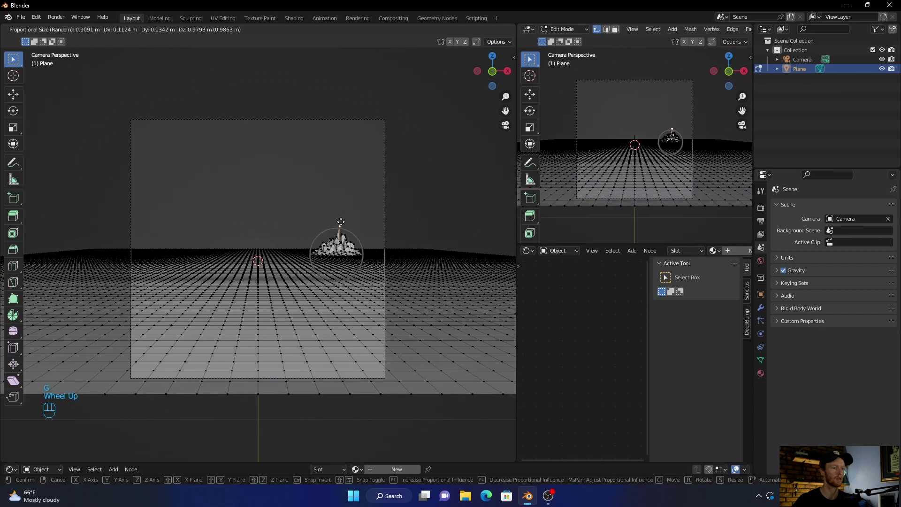
scroll(341, 221, down, 9)
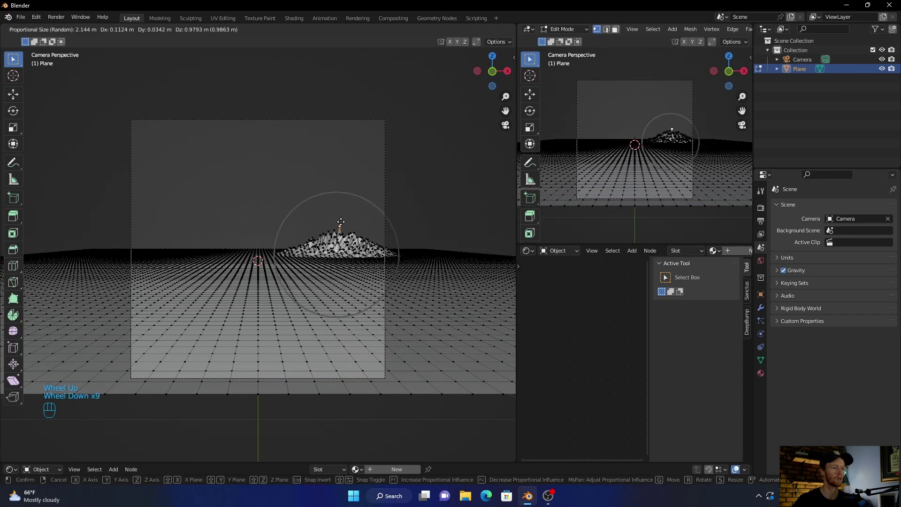
scroll(340, 221, down, 2)
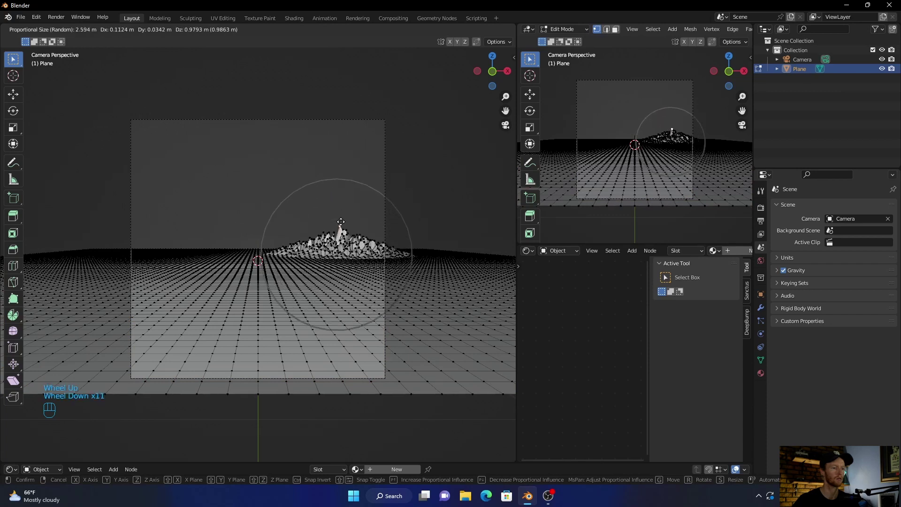
click(339, 183)
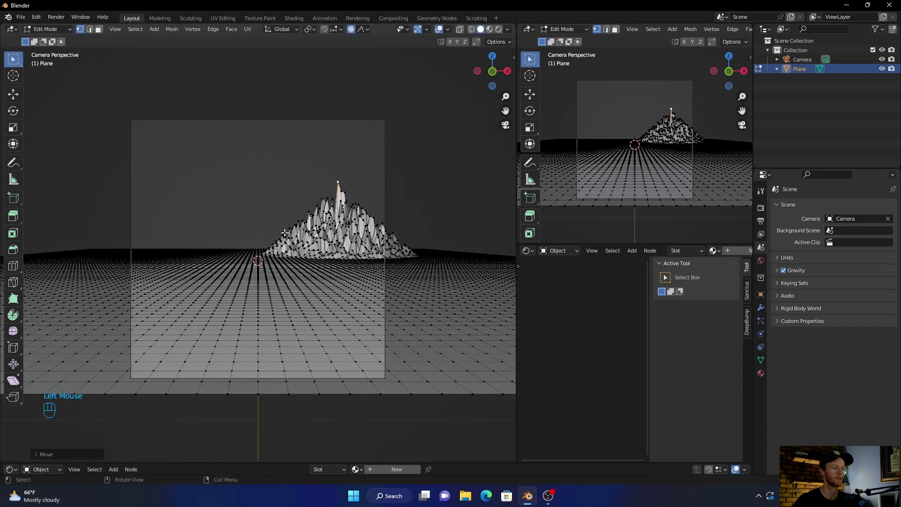
Step: Raise a second peak from a vertex left of centre
click(202, 253)
key(g)
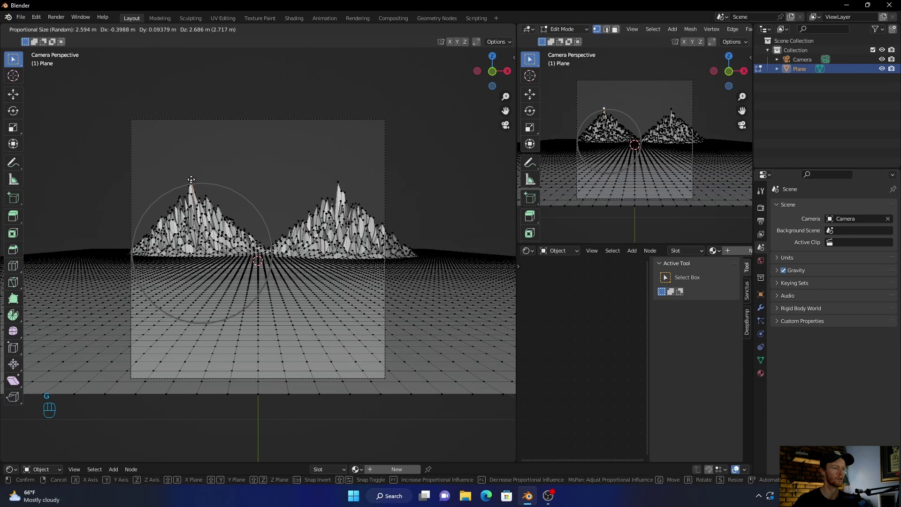
click(190, 183)
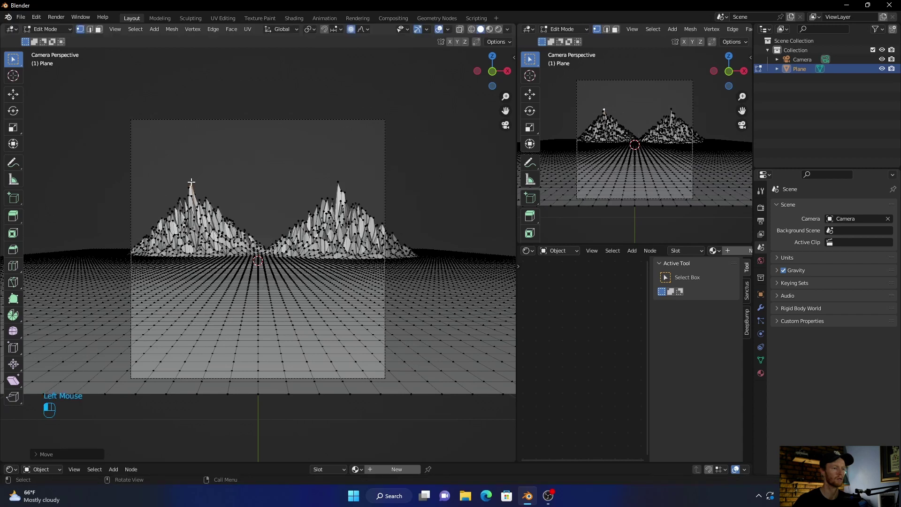
Step: Lift rough proportional-edit foothills beside the right and left mountains
click(367, 265)
key(g)
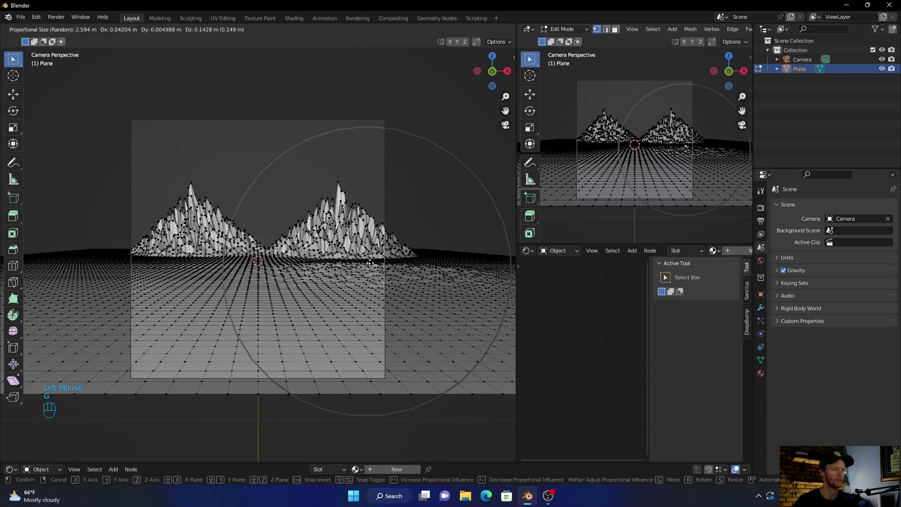
scroll(370, 262, down, 2)
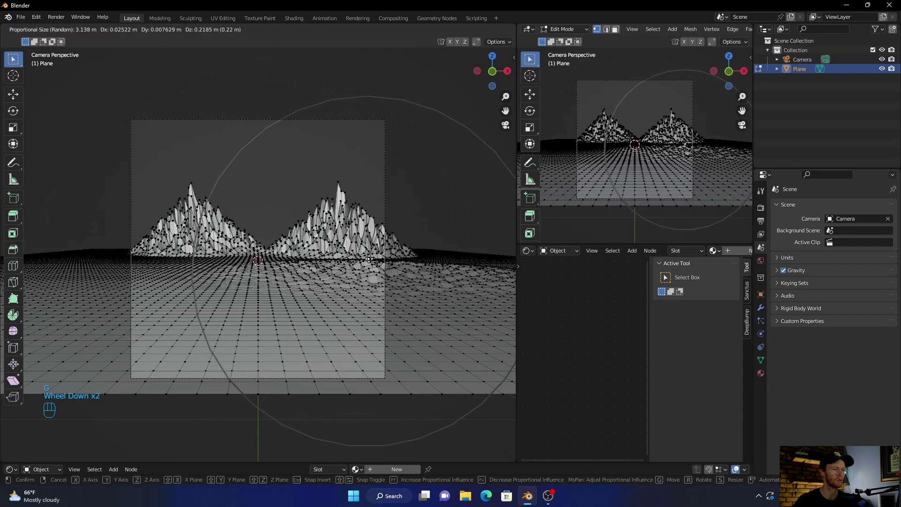
scroll(370, 256, up, 4)
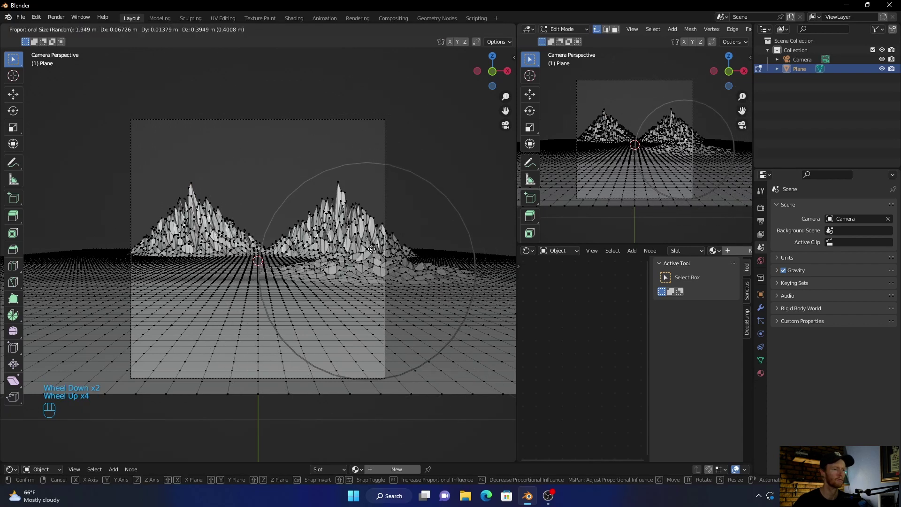
click(373, 248)
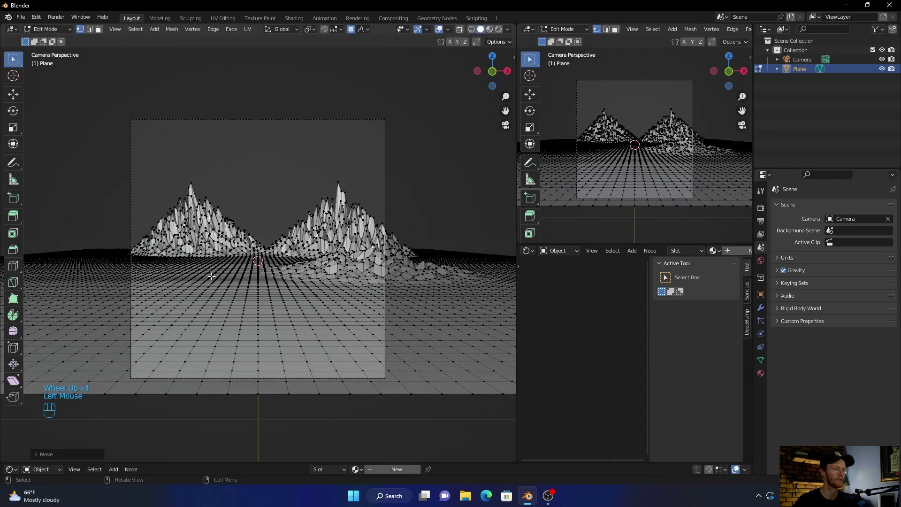
key(g)
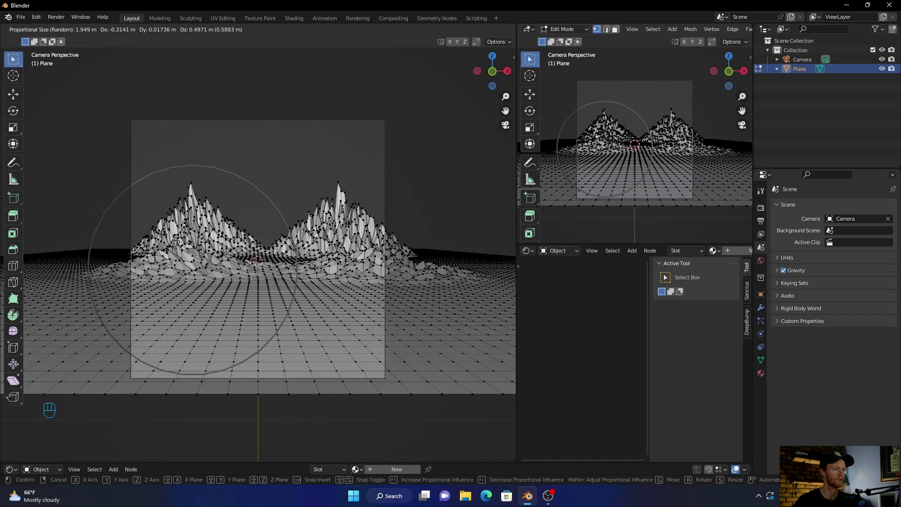
click(189, 241)
Step: In the Shading workspace, create a terrain material with magenta base colour and Metallic about 0.764
key(Tab)
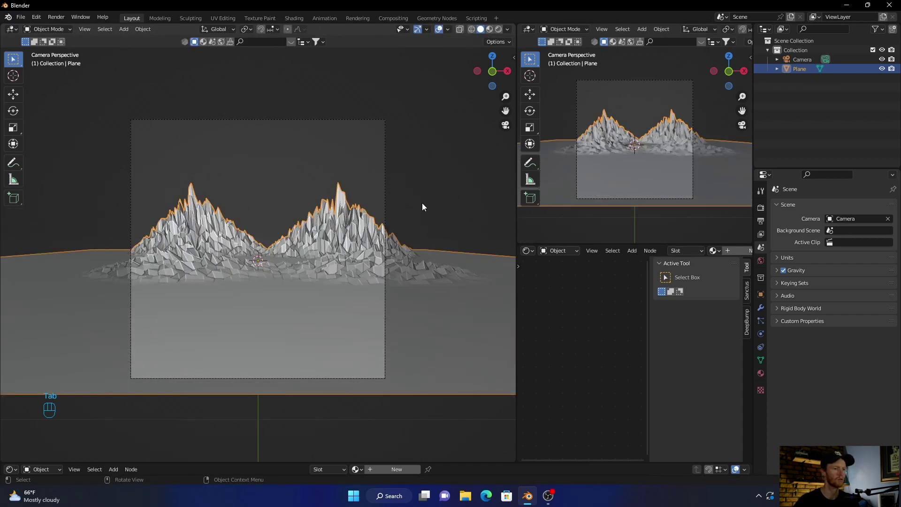
click(289, 19)
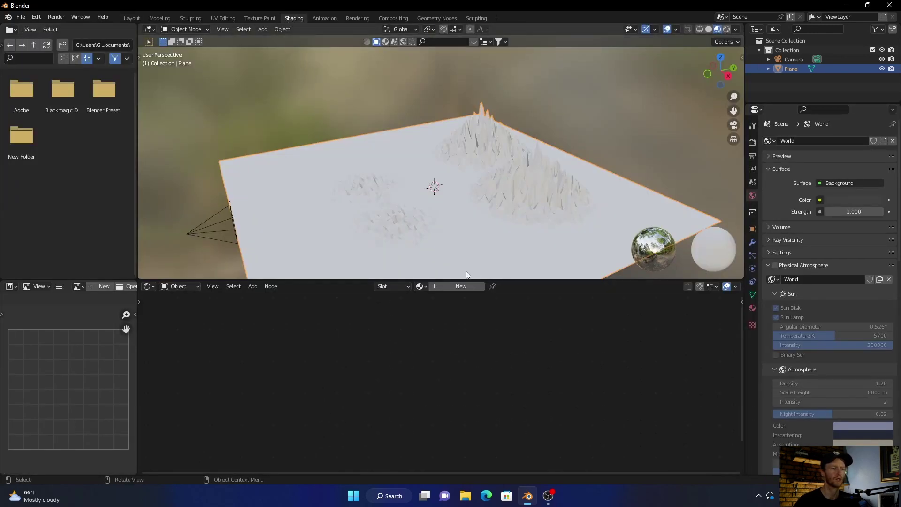
click(452, 286)
click(734, 125)
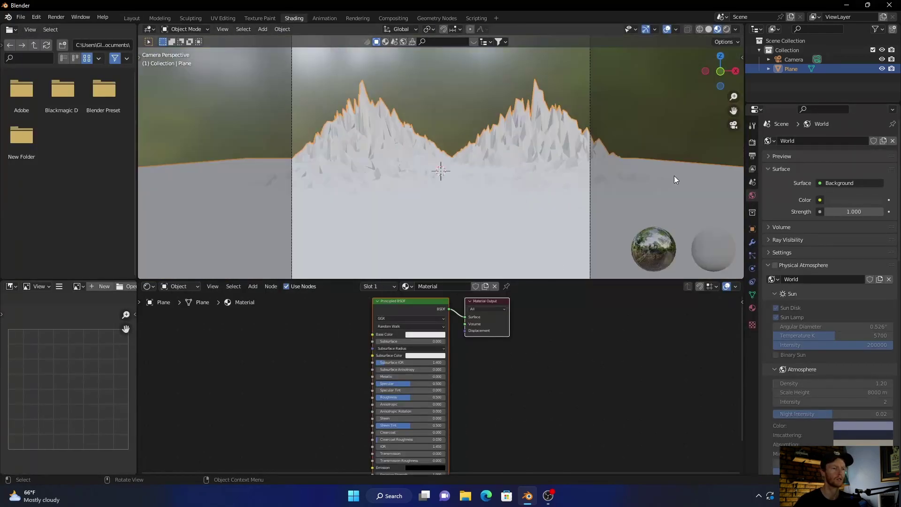
scroll(533, 198, down, 1)
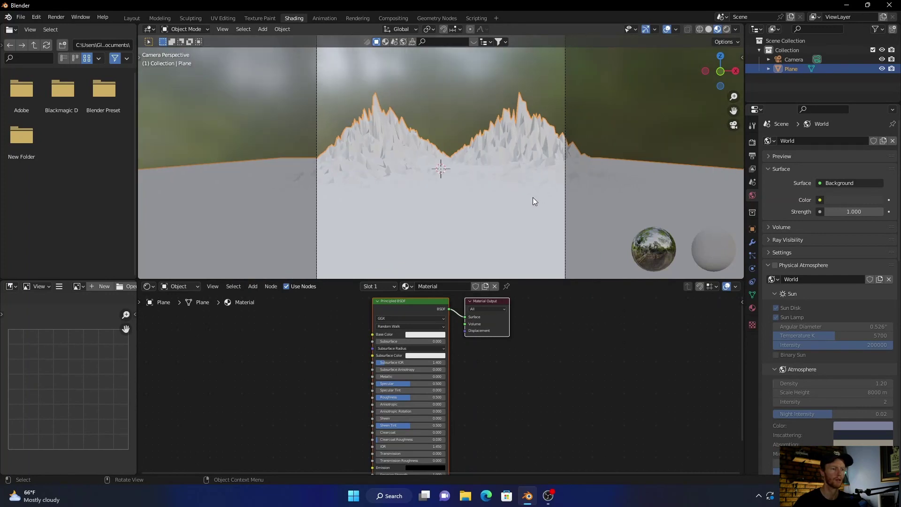
click(429, 334)
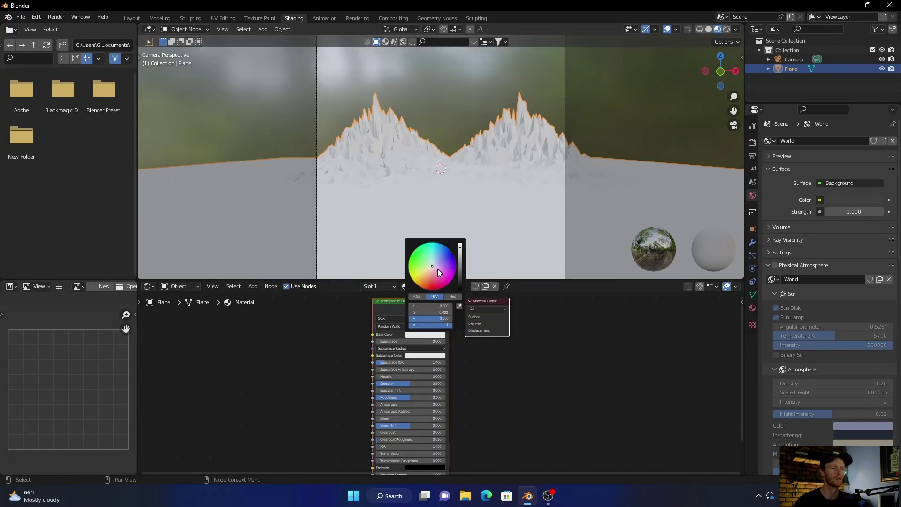
drag(436, 266, 448, 282)
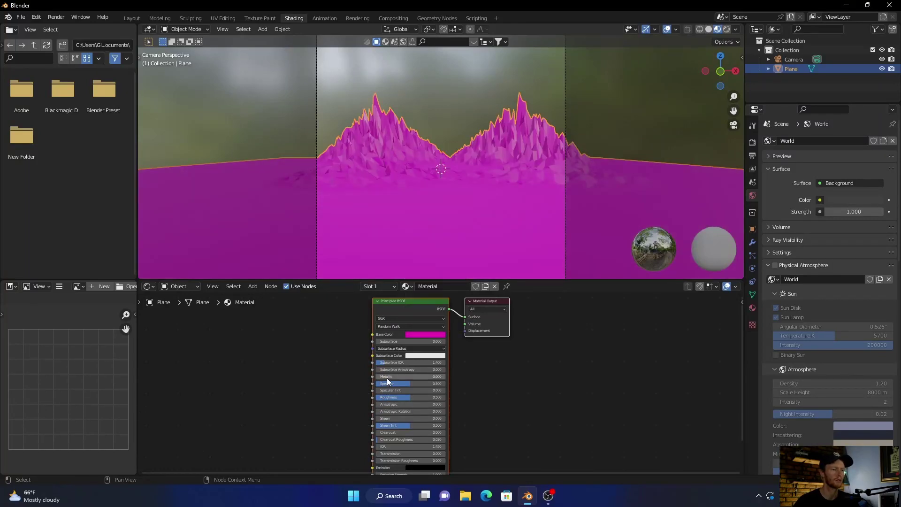
drag(413, 376, 458, 376)
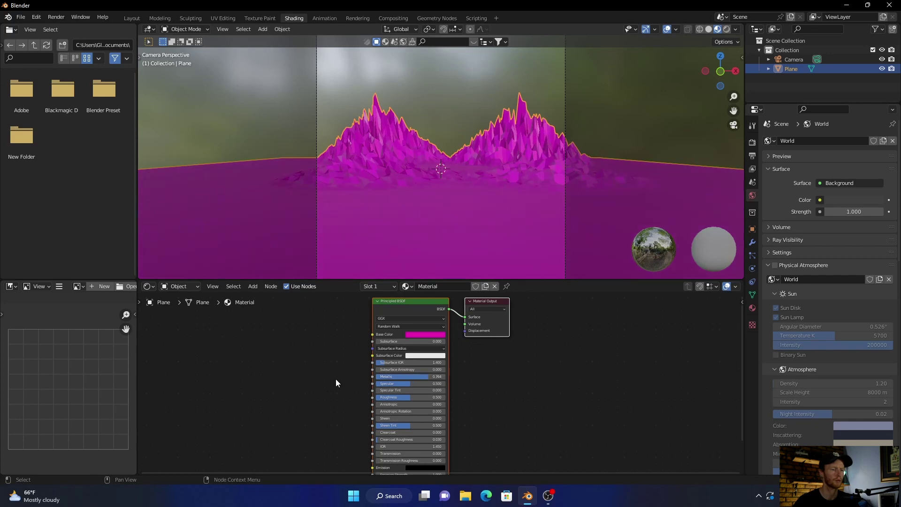
Step: Add a second Principled BSDF node left of the existing shader
key(shift+a)
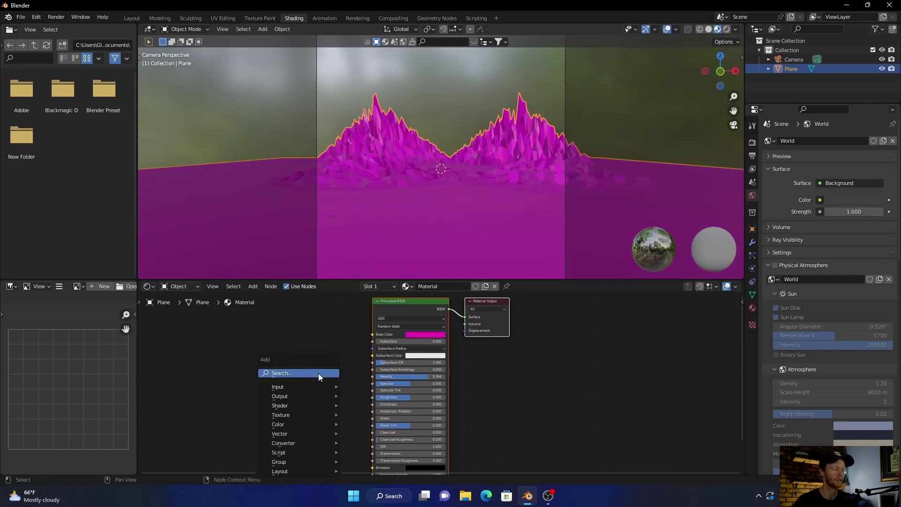
click(318, 373)
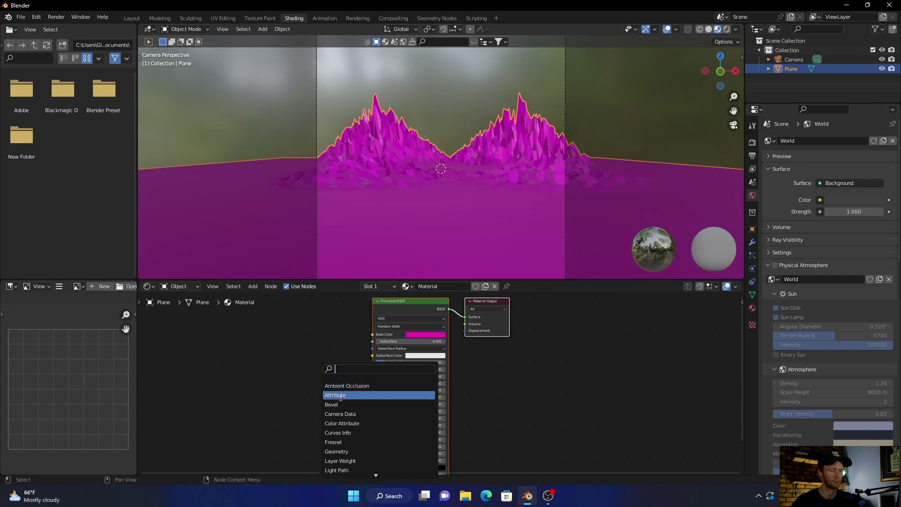
text(pr)
key(Return)
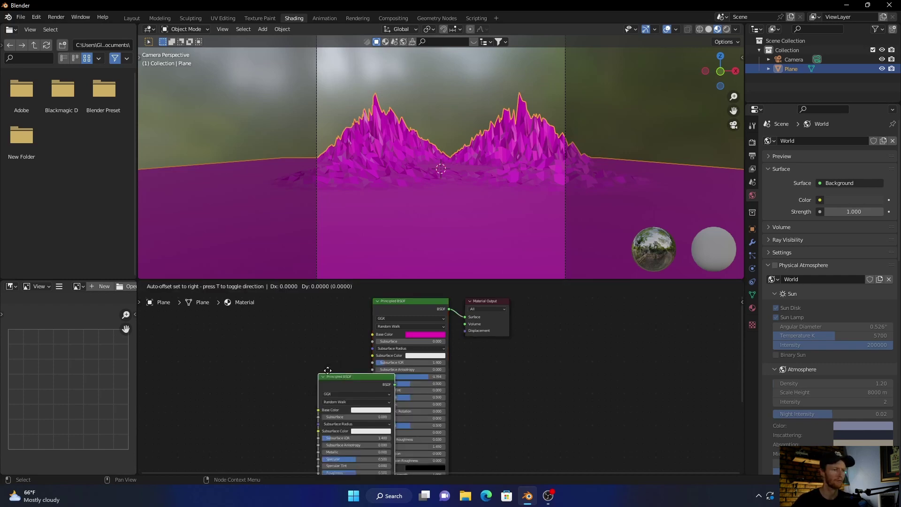
click(339, 364)
Step: Enlarge the node editor and move the Material Output node right to make room
scroll(344, 345, down, 1)
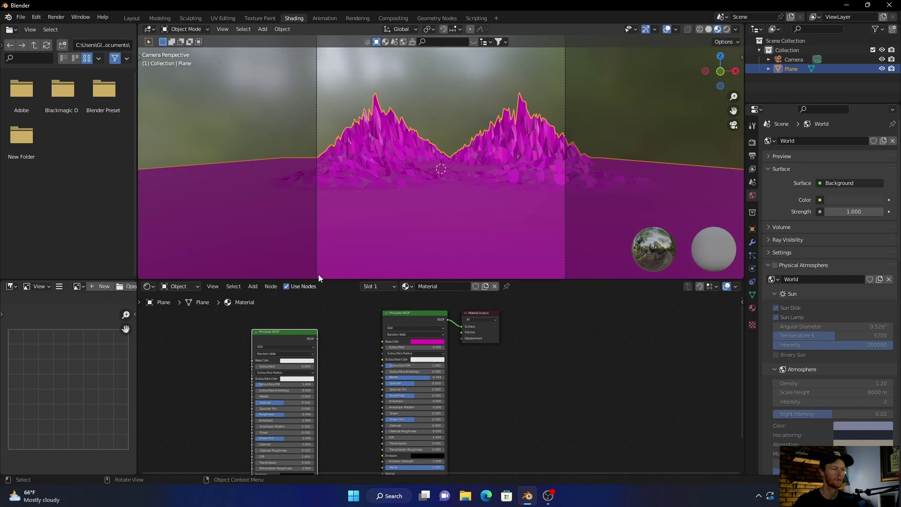
drag(327, 280, 328, 242)
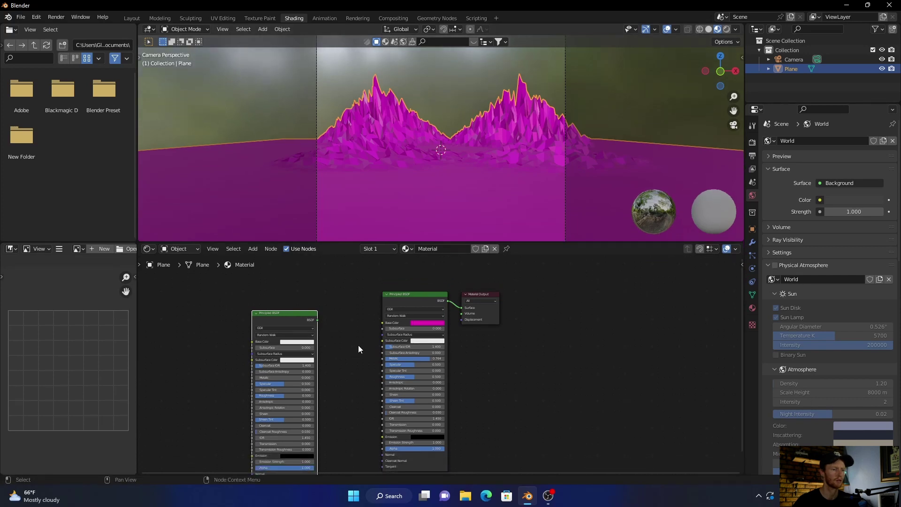
click(484, 315)
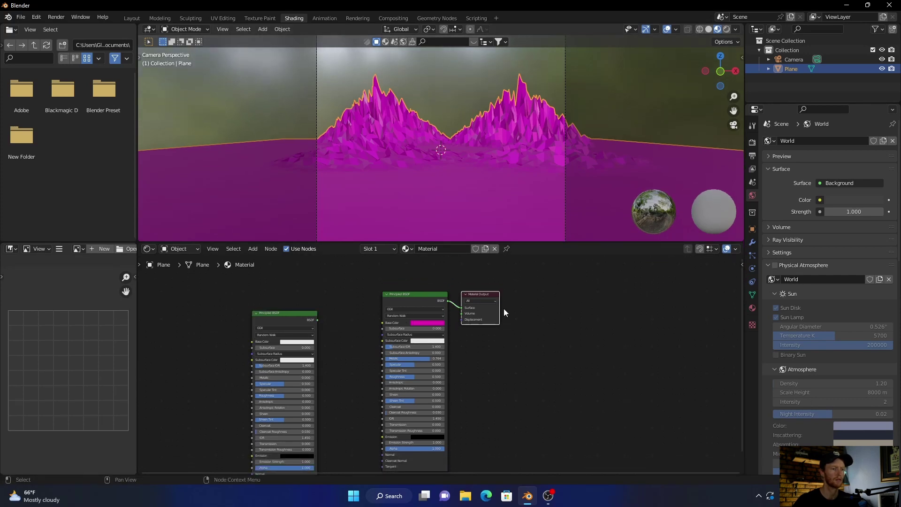
drag(494, 310, 542, 318)
Step: Insert a Mix Shader before the Material Output and connect the second Principled BSDF into it
key(shift+a)
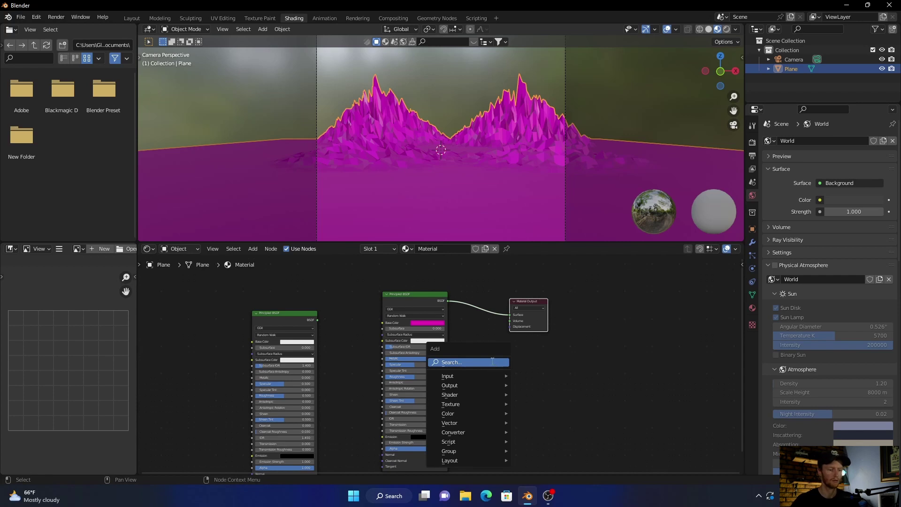
click(491, 362)
text(mi)
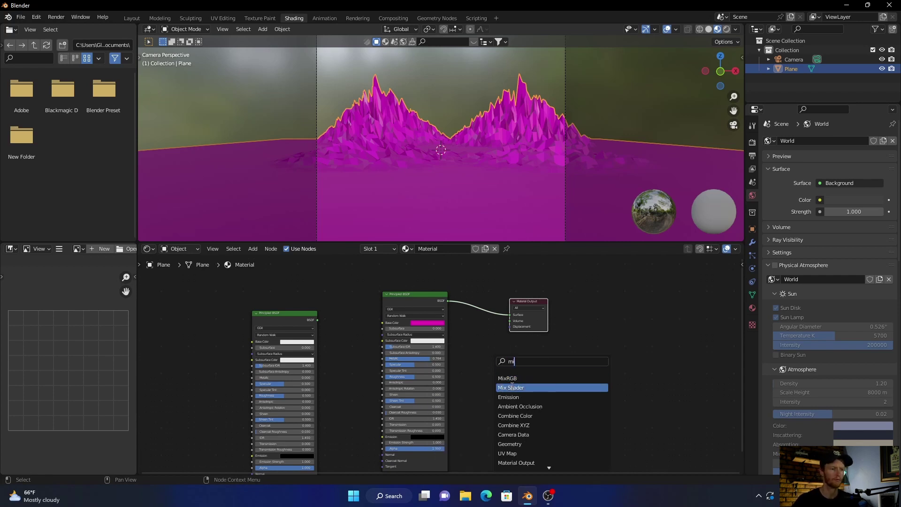
click(511, 387)
click(479, 314)
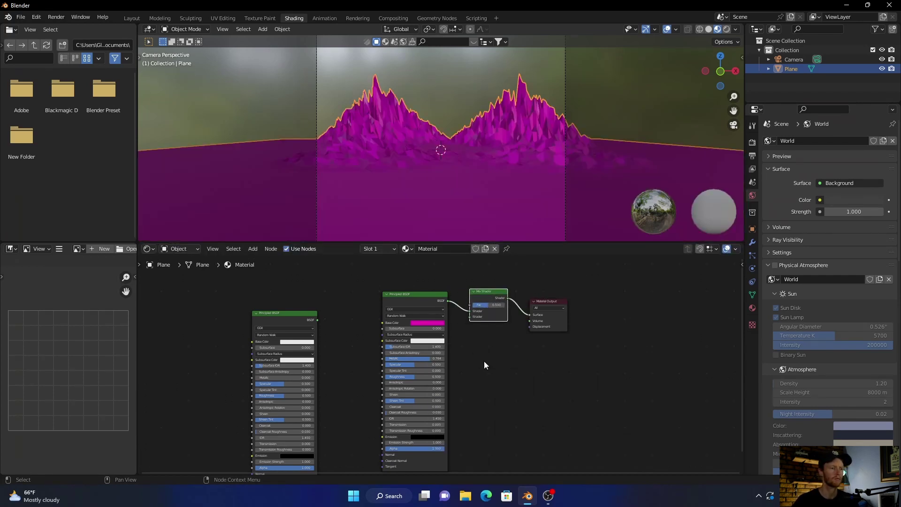
drag(317, 320, 473, 317)
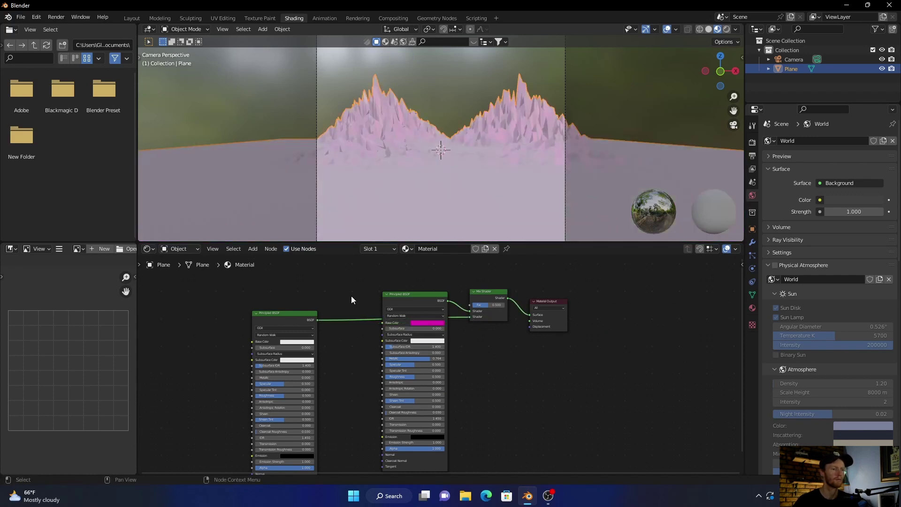
Step: Give the second shader a magenta base colour and slightly higher metallic value
click(295, 341)
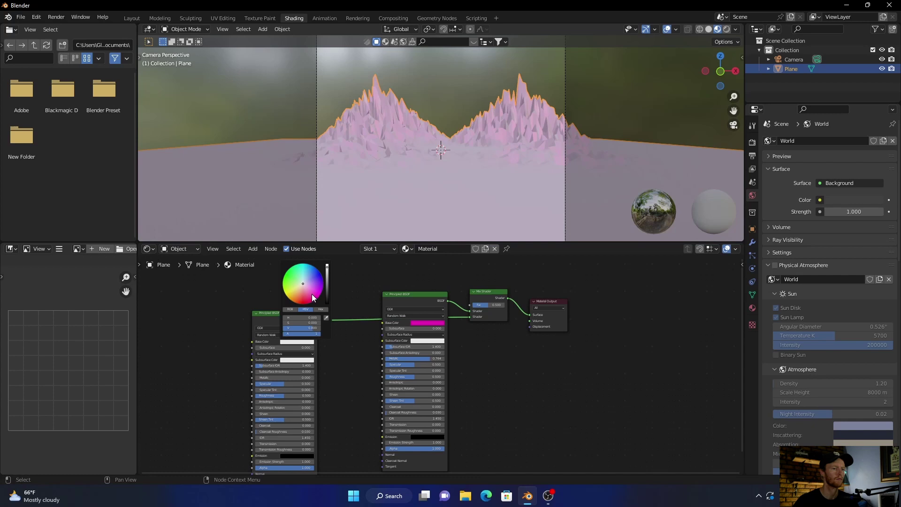
click(313, 295)
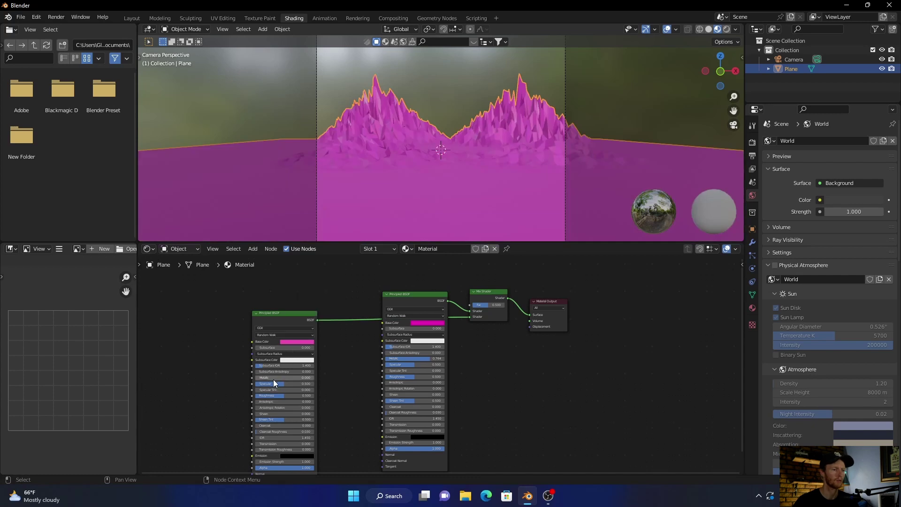
drag(273, 378, 277, 378)
scroll(350, 331, down, 1)
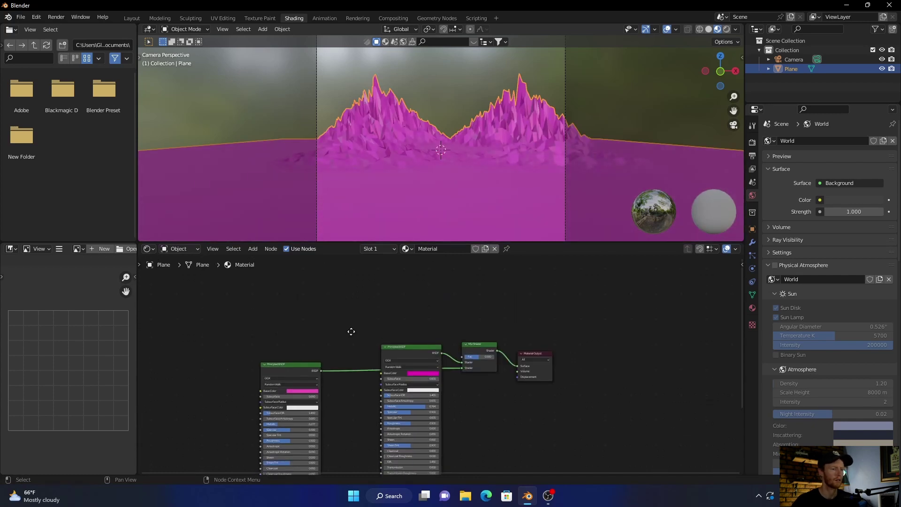
Step: Add a ColorRamp and connect its colour to the Mix Shader factor
key(shift+a)
click(356, 302)
text(color ramp)
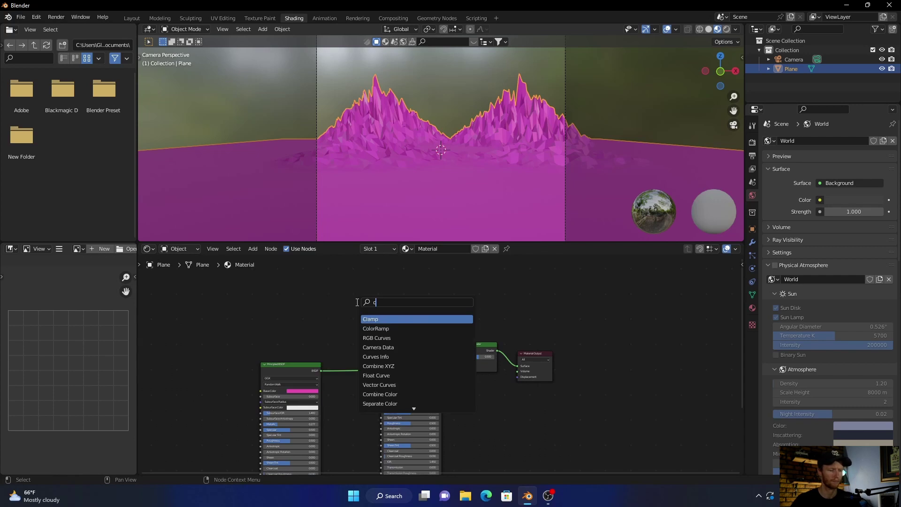
key(Return)
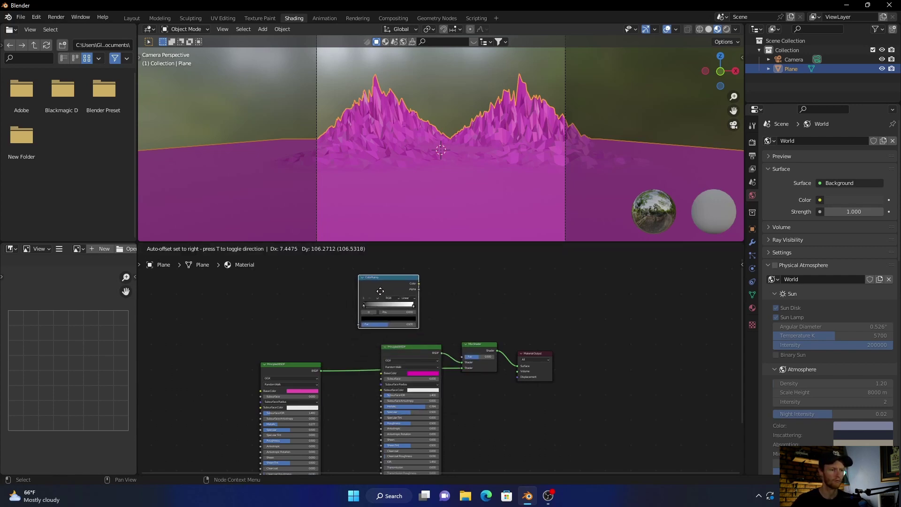
click(380, 291)
drag(417, 283, 462, 357)
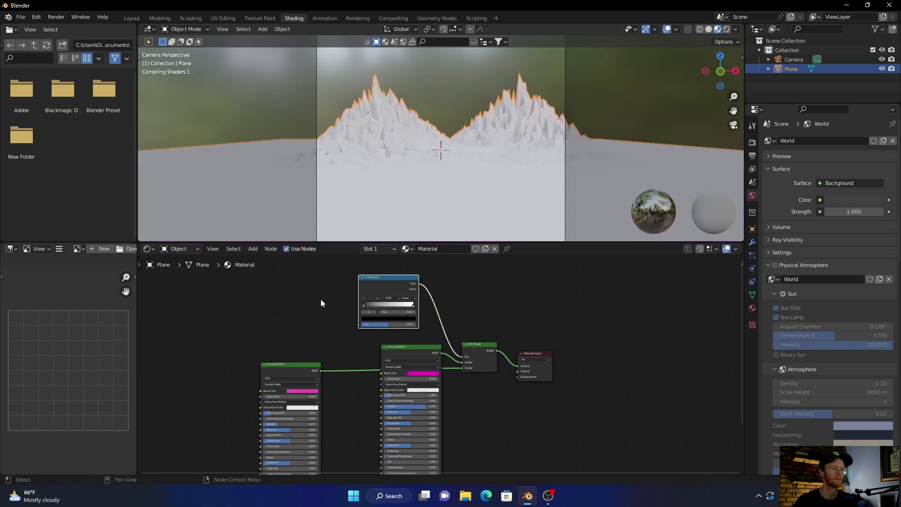
Step: Add a Noise Texture and feed its factor into the ColorRamp
key(shift+a)
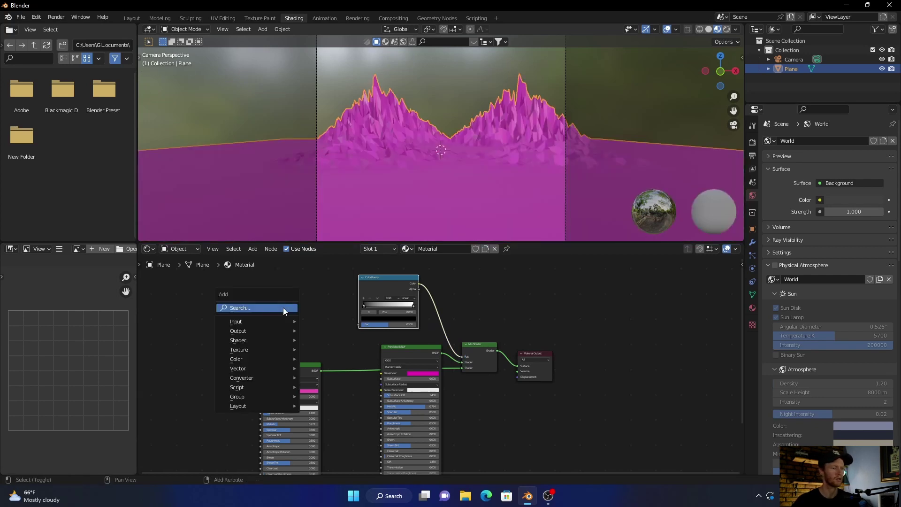
click(283, 308)
text(noi)
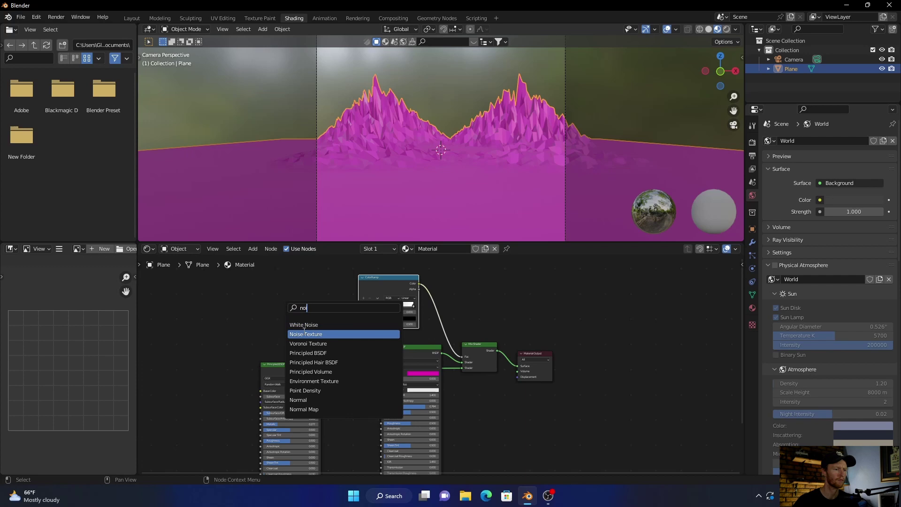
click(304, 334)
click(299, 299)
drag(306, 295, 357, 325)
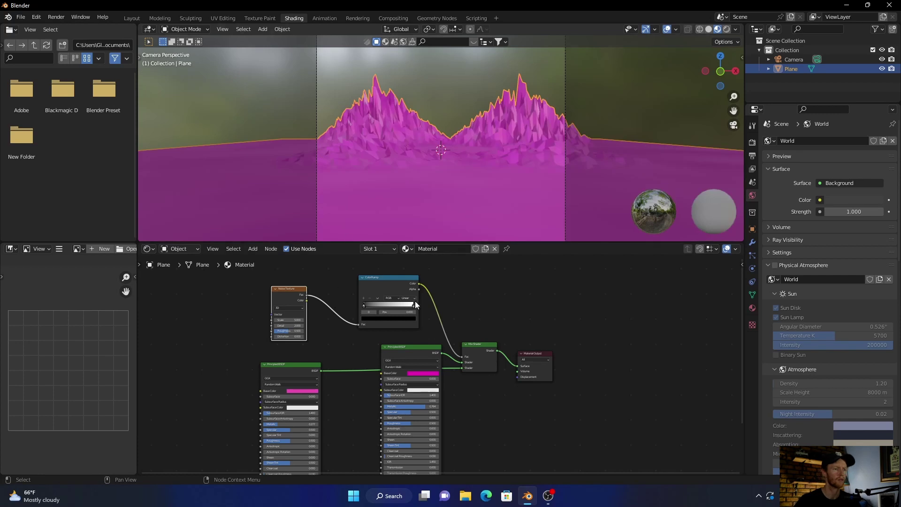
Step: Tune noise roughness 1.000, higher detail, scale 3.600, ramp black stop 0.177, and left shader metallic
mouse_move(413, 305)
mouse_down()
mouse_move(380, 306)
mouse_move(389, 305)
mouse_up()
drag(289, 331, 312, 331)
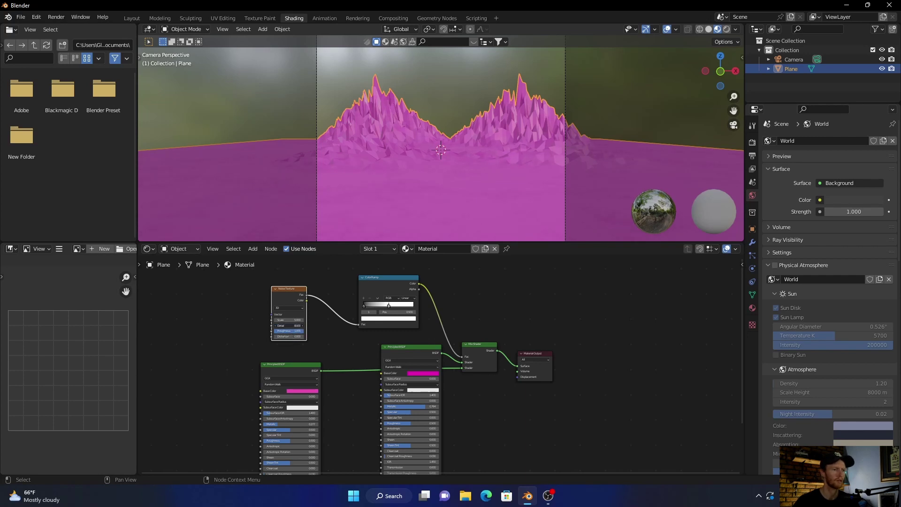
drag(287, 325, 301, 325)
drag(294, 326, 297, 325)
click(275, 319)
drag(365, 306, 387, 307)
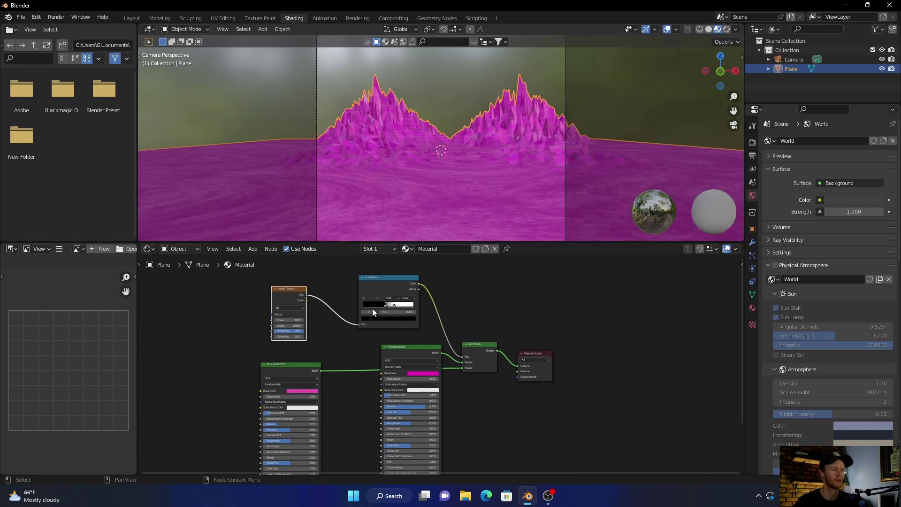
drag(289, 424, 303, 424)
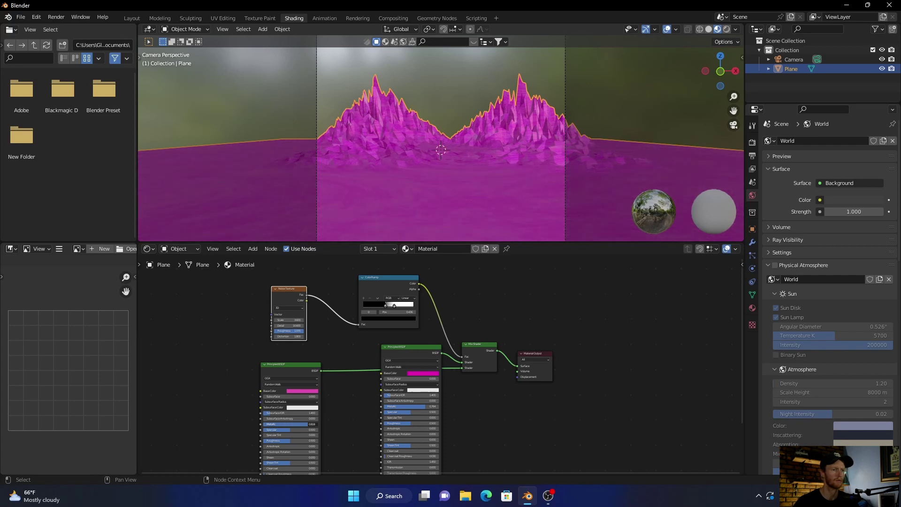
middle_drag(200, 449, 230, 374)
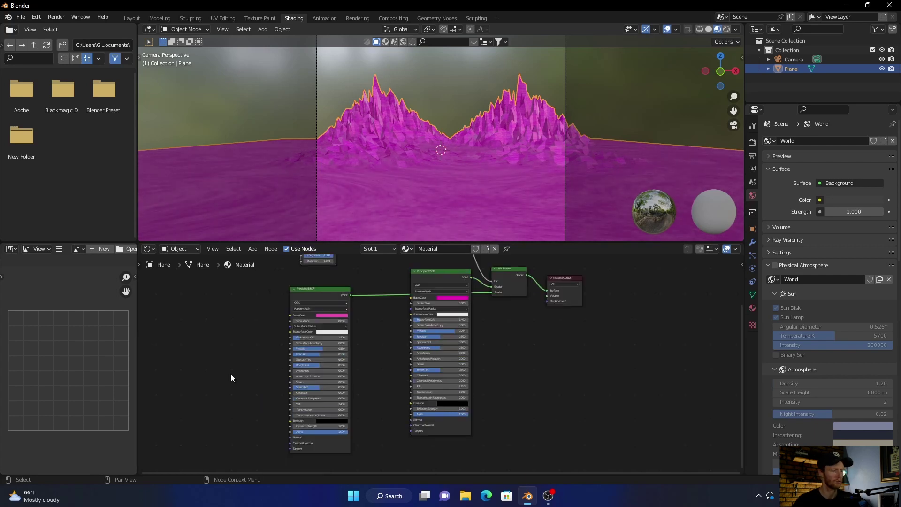
Step: Add a Bump node and link its Normal output into the first Principled BSDF
key(shift+a)
click(230, 374)
text(bump)
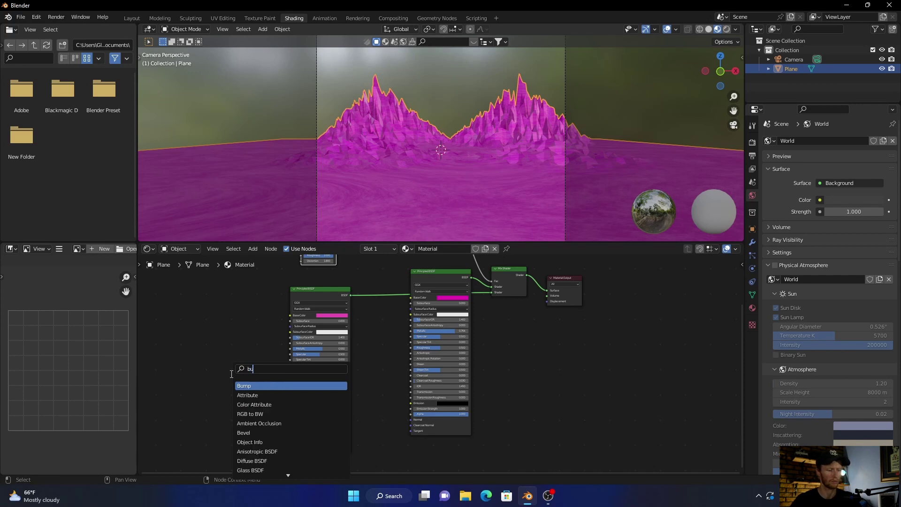
click(242, 389)
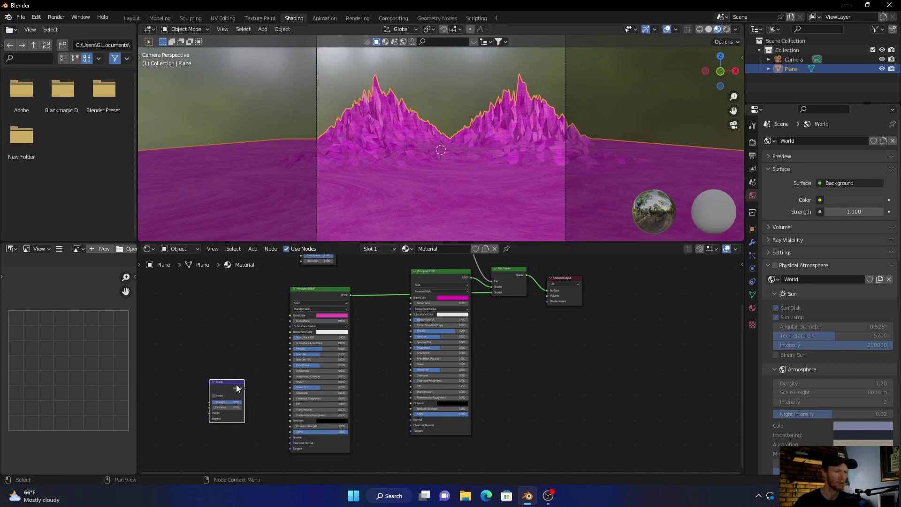
drag(244, 391, 290, 365)
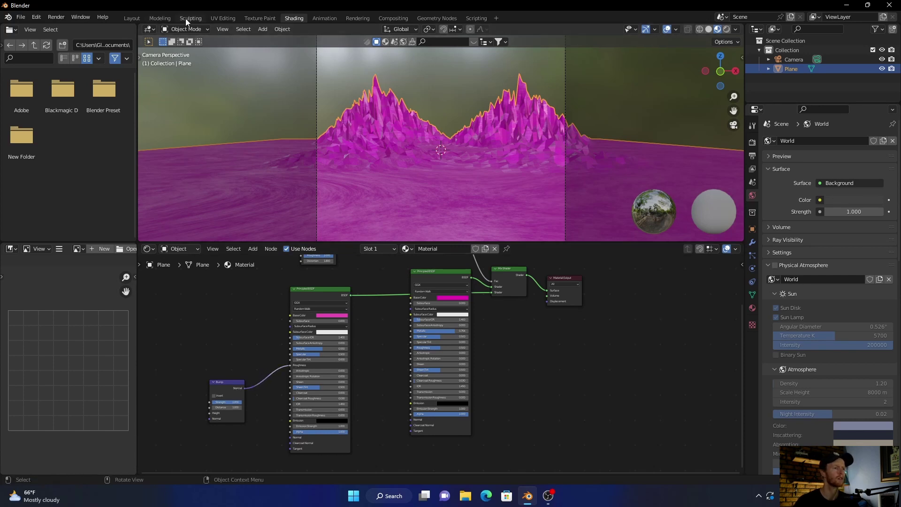
Step: Back in Layout, add a new plane (Plane.001) and scale it into a large floor sheet
click(137, 17)
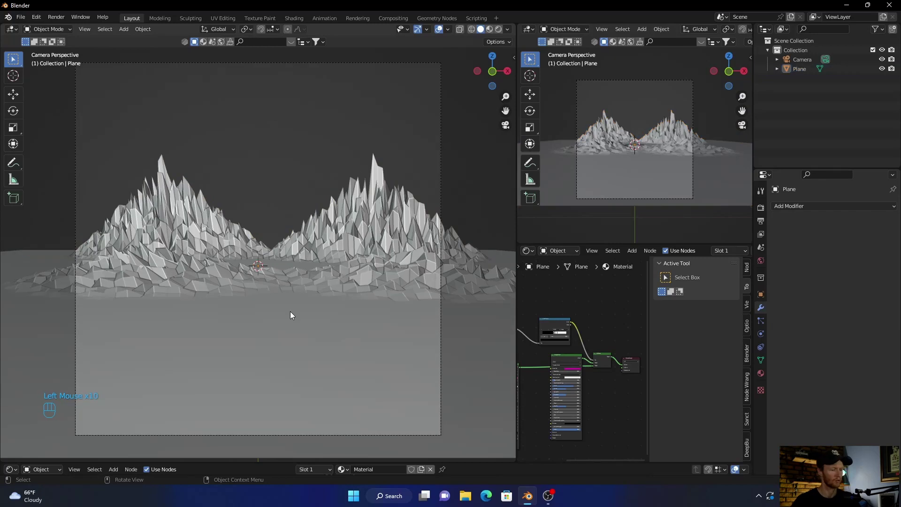
key(shift+a)
mouse_move(270, 283)
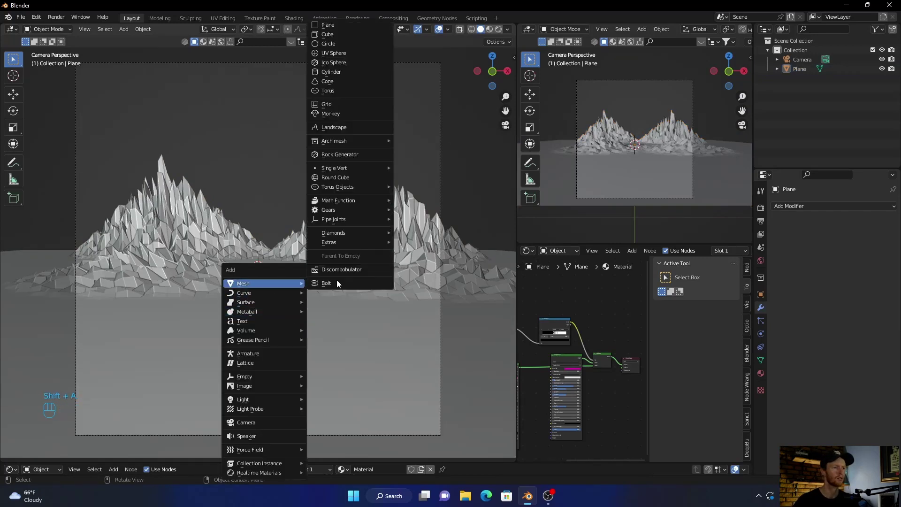
click(342, 26)
key(s)
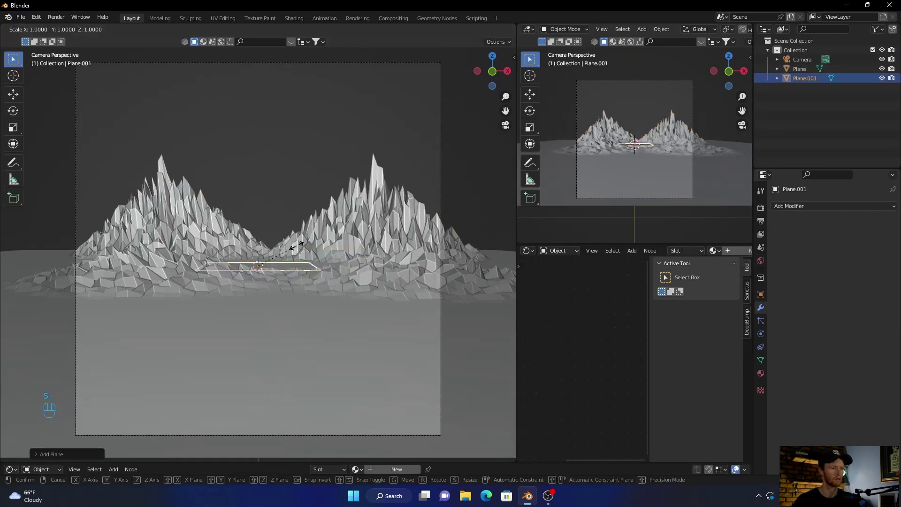
click(105, 147)
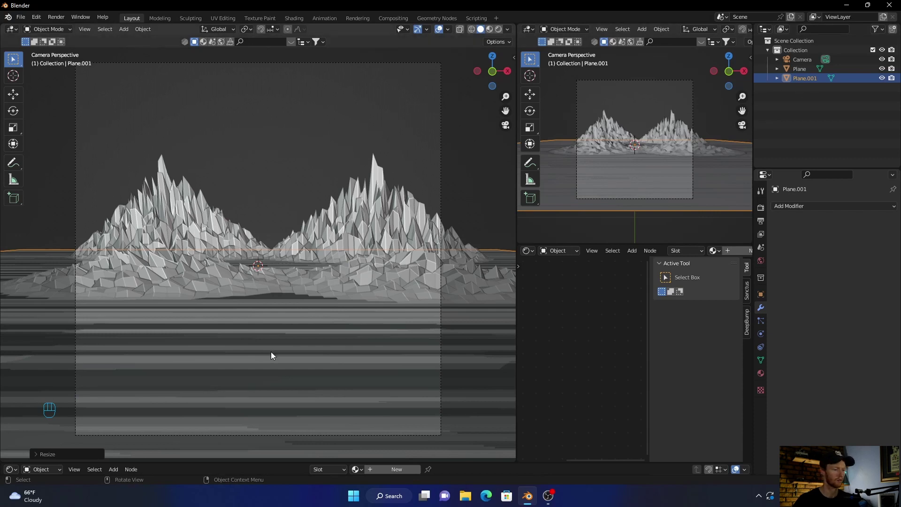
Step: Subdivide Plane.001 six times in Edit Mode into a dense grid, then return to Object Mode
key(Tab)
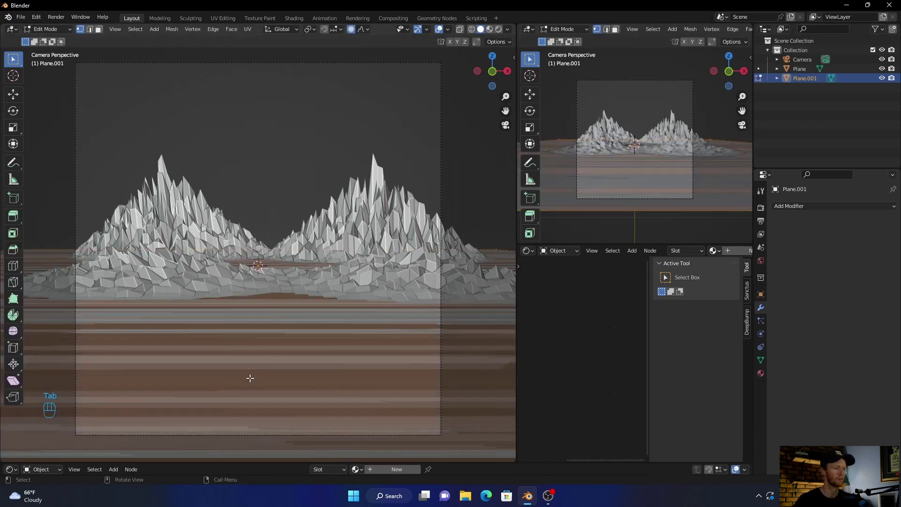
right_click(250, 378)
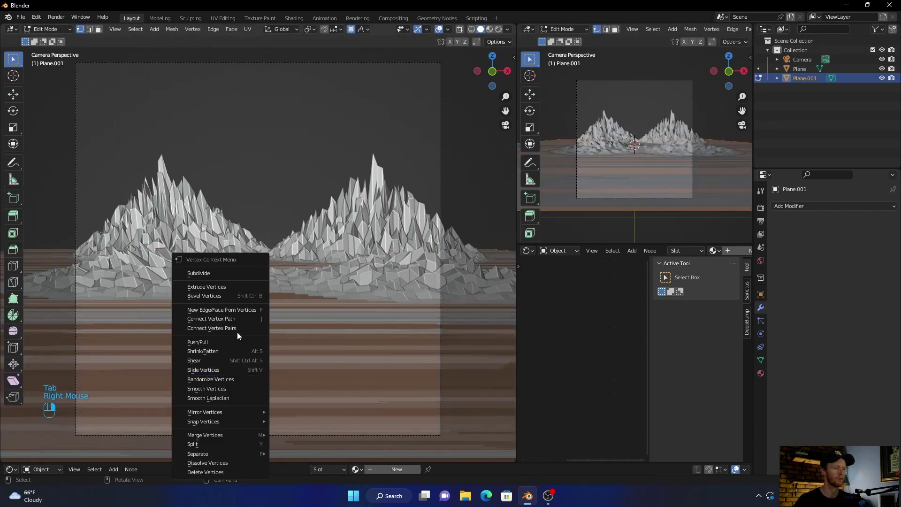
click(216, 276)
right_click(247, 370)
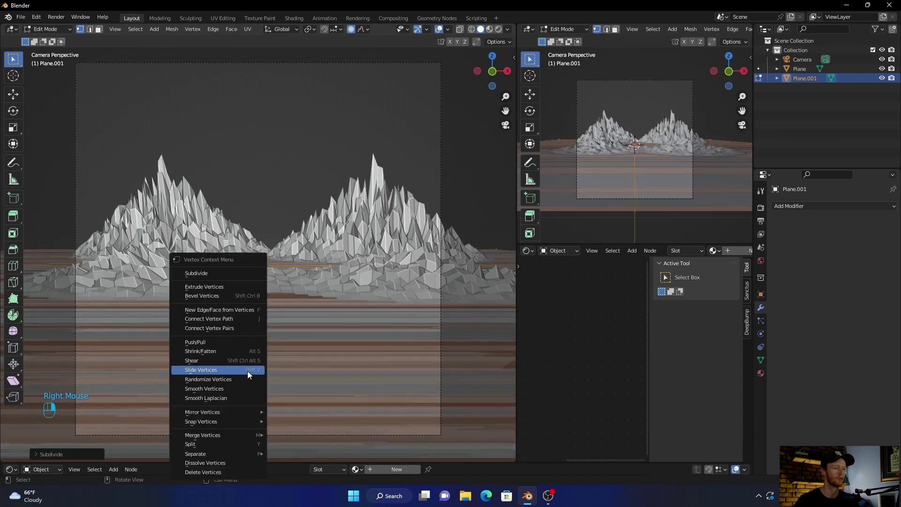
click(212, 276)
right_click(241, 346)
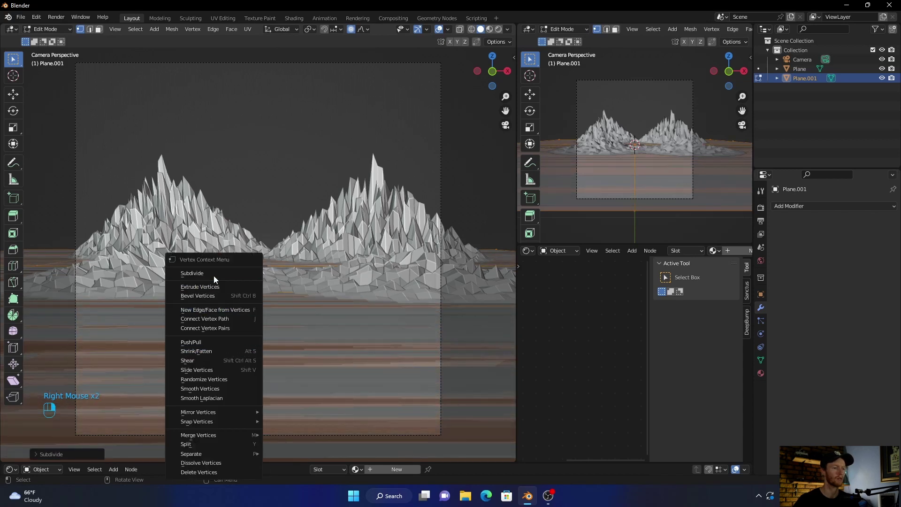
click(212, 274)
right_click(238, 356)
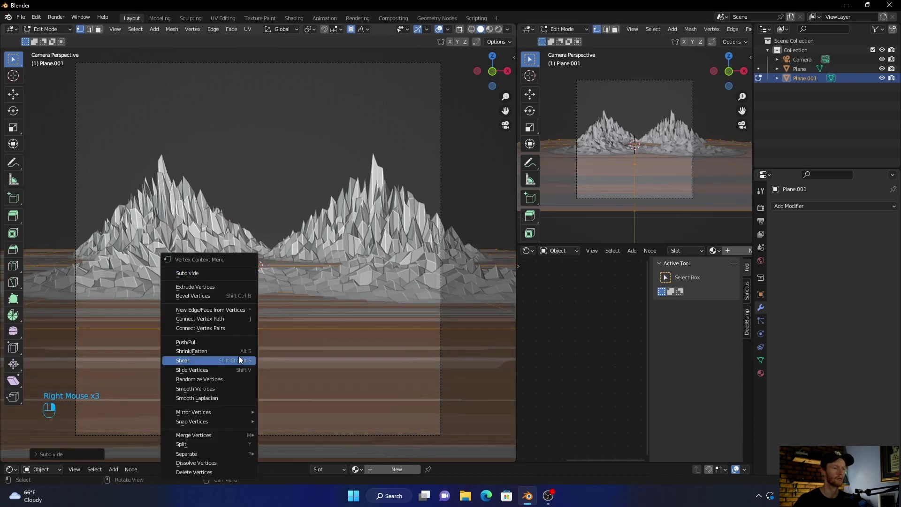
click(209, 274)
right_click(232, 324)
click(219, 275)
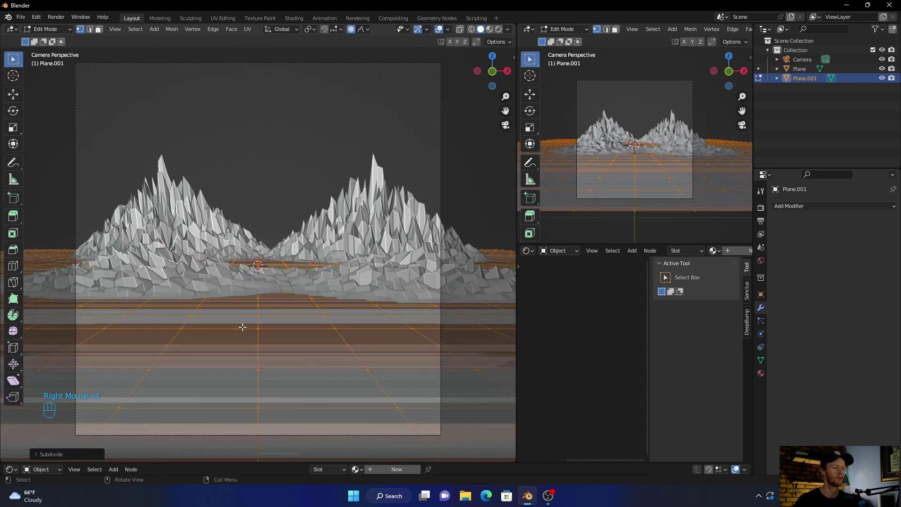
right_click(218, 275)
click(216, 277)
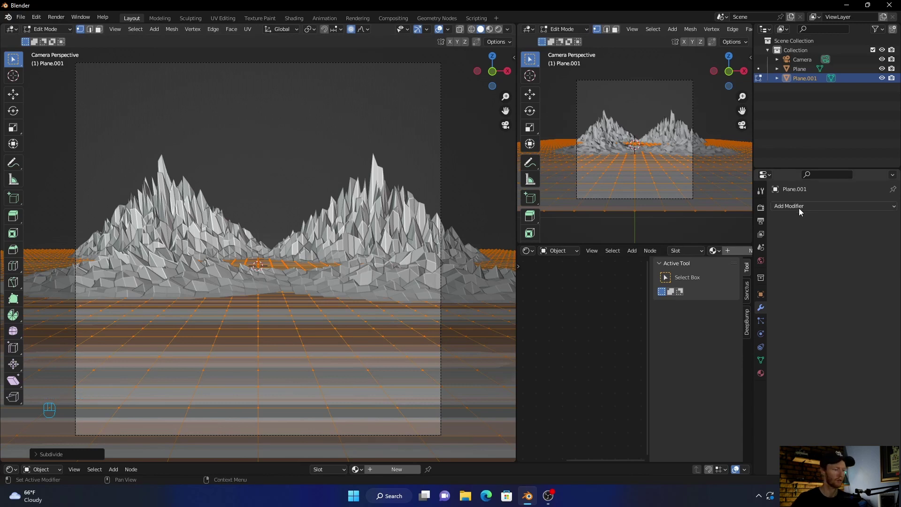
key(Tab)
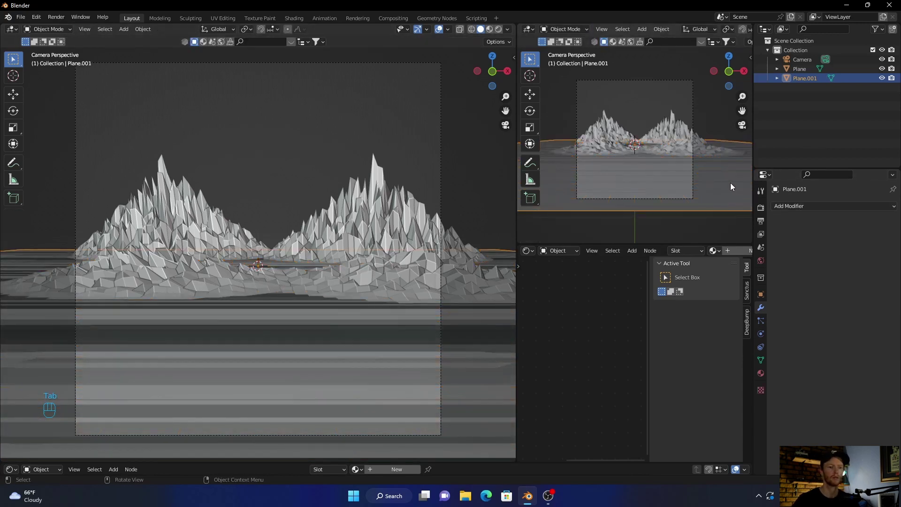
Step: Add a Wireframe modifier to Plane.001 and lower its thickness to 0.005 m
click(799, 207)
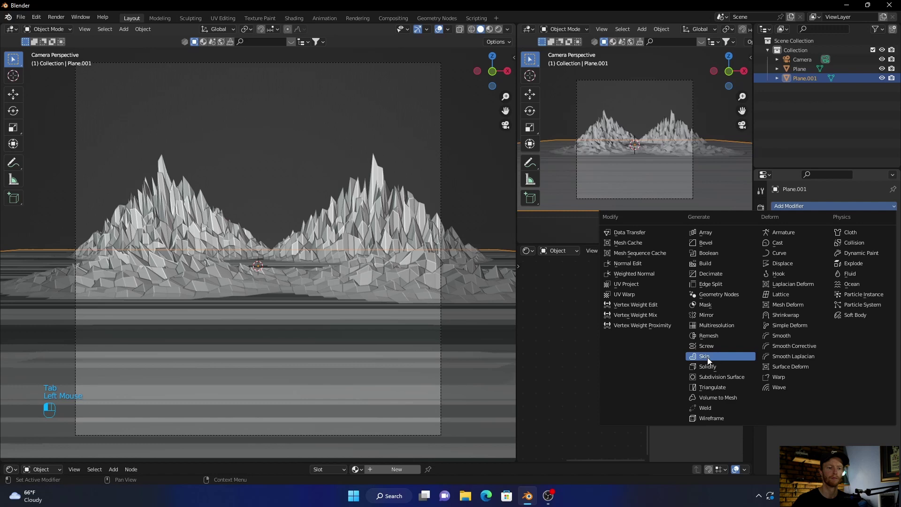
click(712, 418)
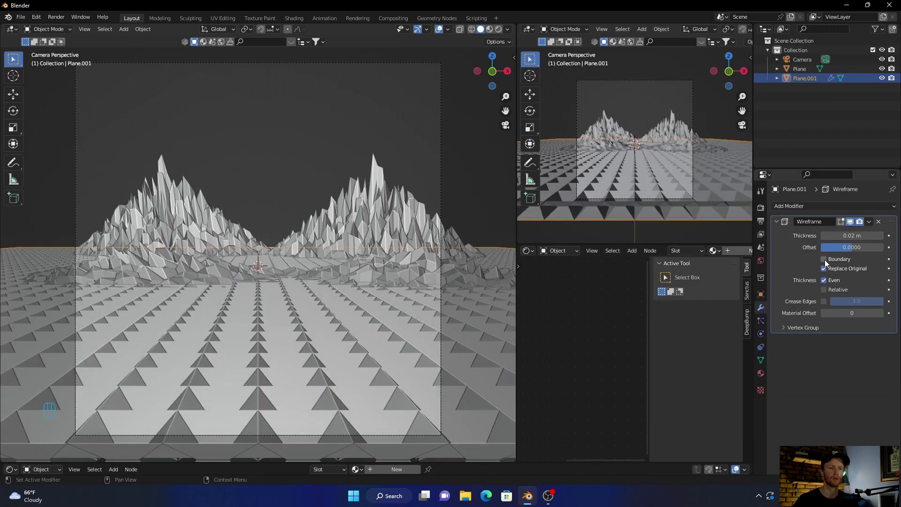
click(824, 235)
click(824, 235)
click(824, 236)
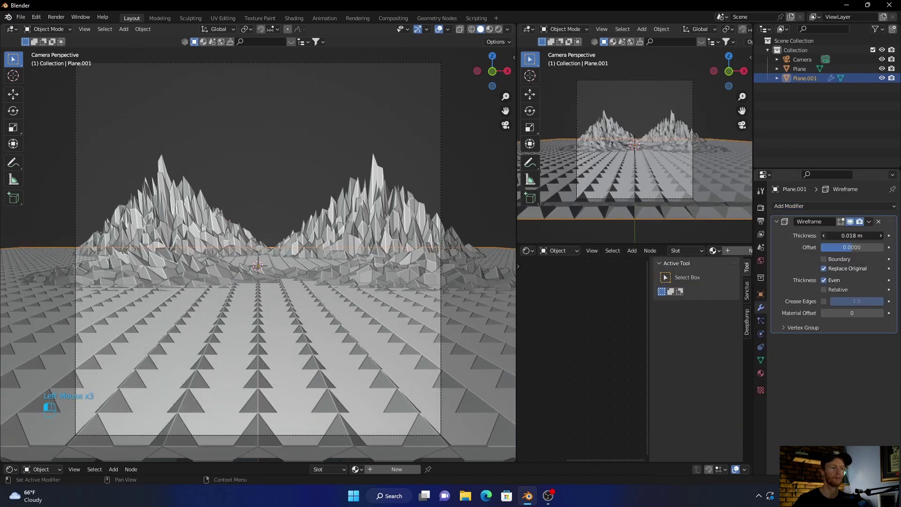
click(824, 236)
click(824, 235)
click(824, 236)
click(826, 237)
click(826, 237)
click(826, 237)
click(826, 237)
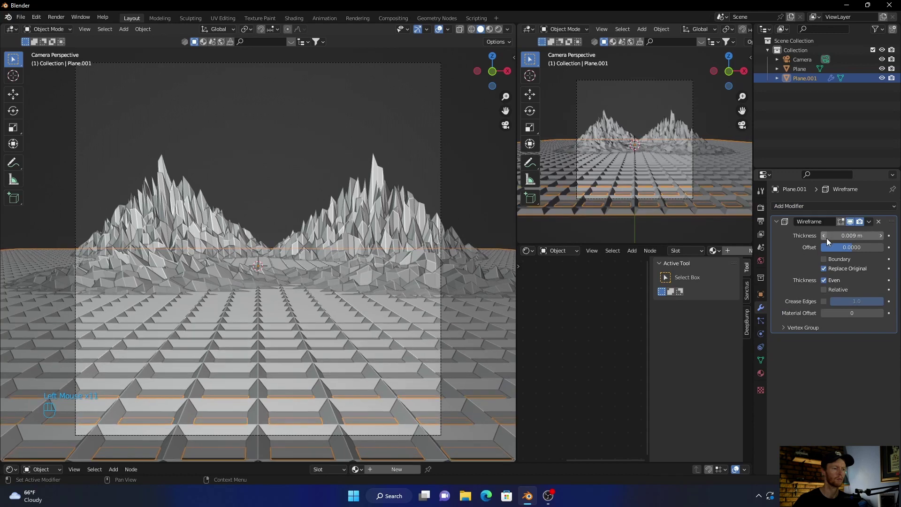
click(826, 237)
click(826, 237)
click(826, 238)
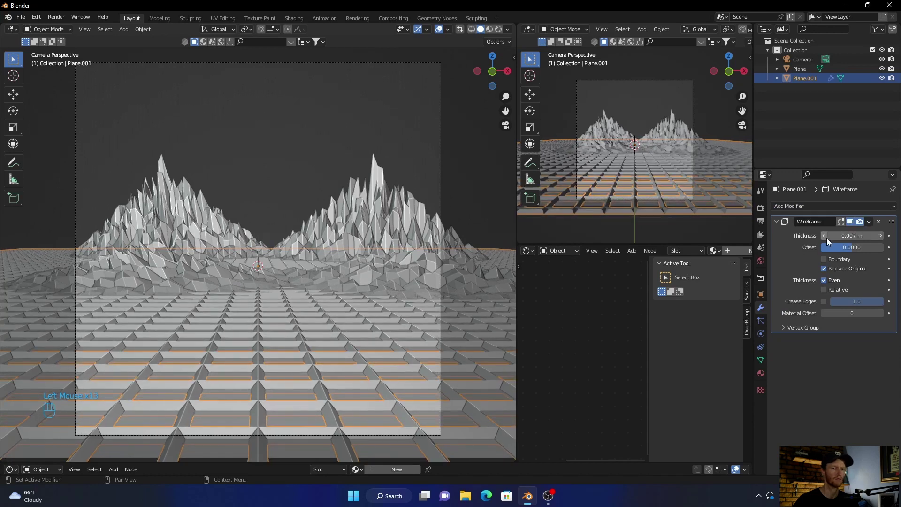
click(826, 235)
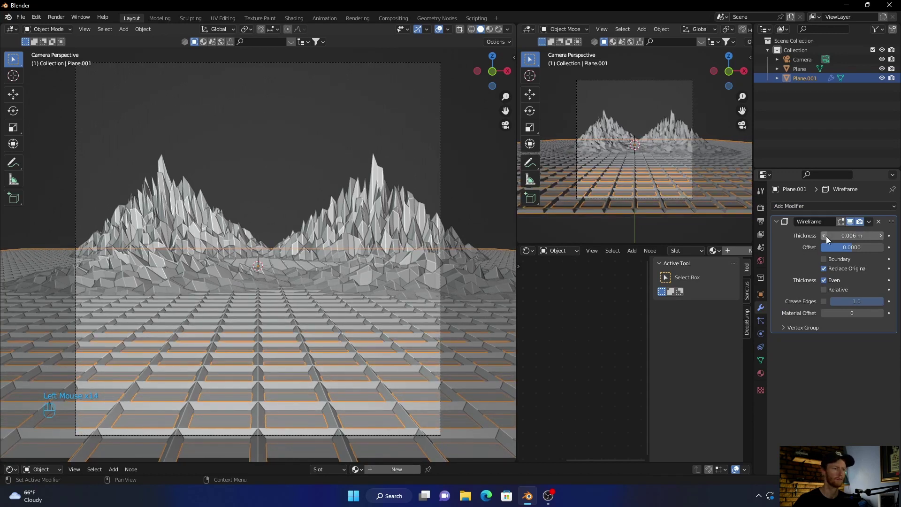
click(826, 236)
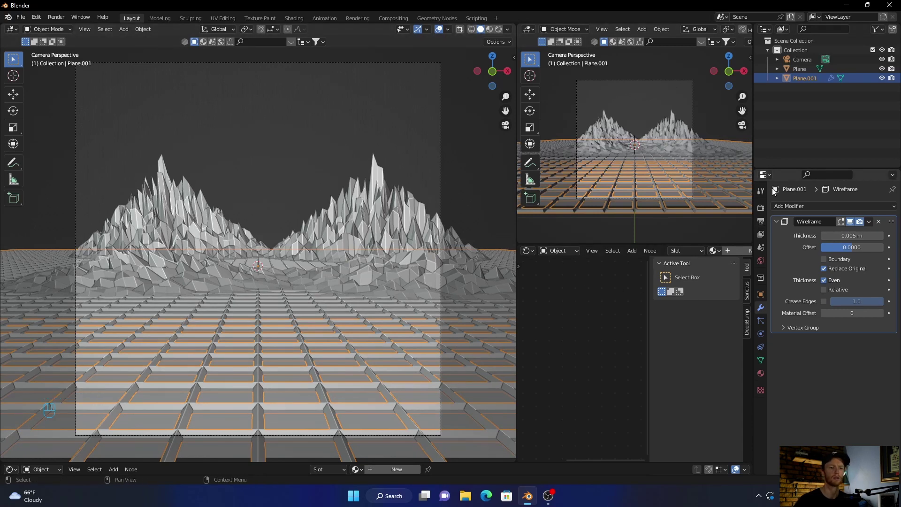
Step: Create Material.001 for the floor with a bright blue Emission shader at strength 15
click(761, 373)
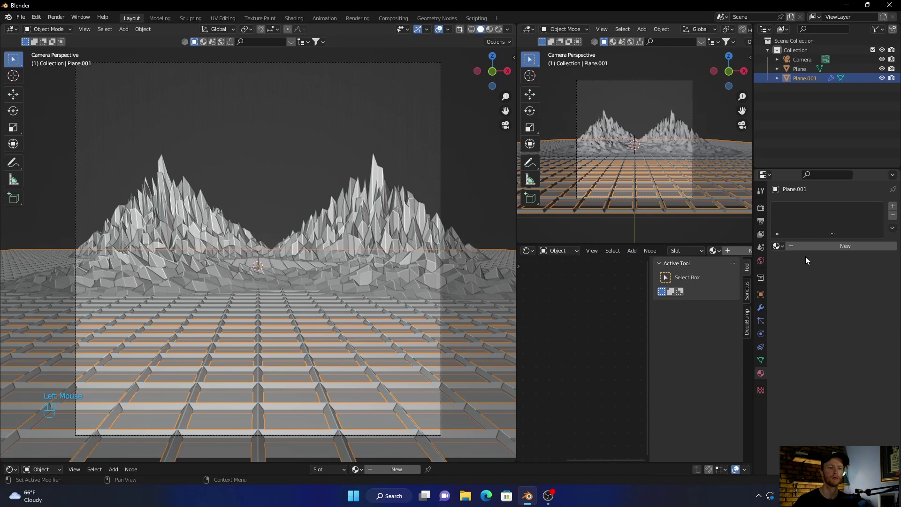
click(813, 247)
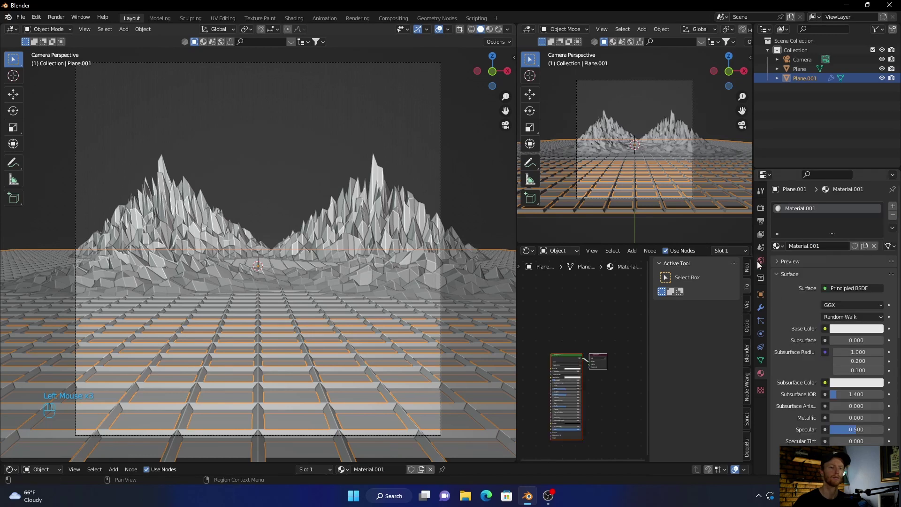
click(826, 290)
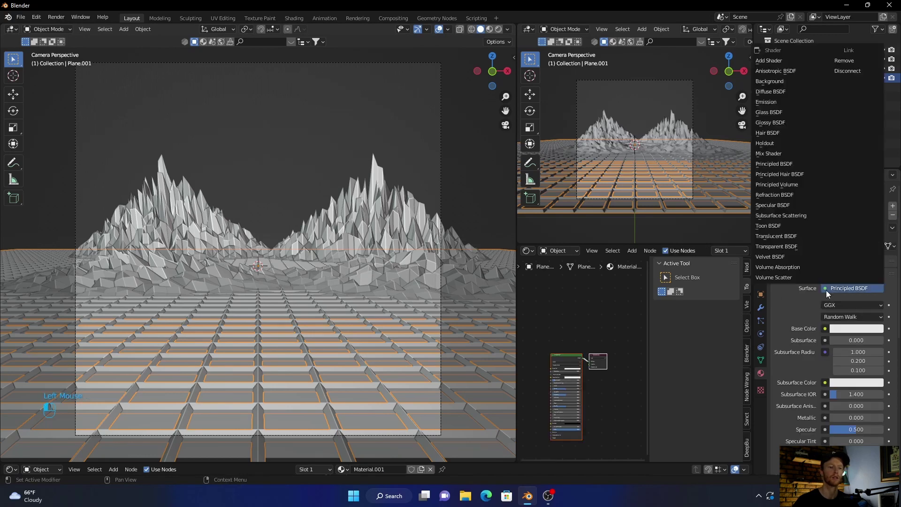
click(768, 103)
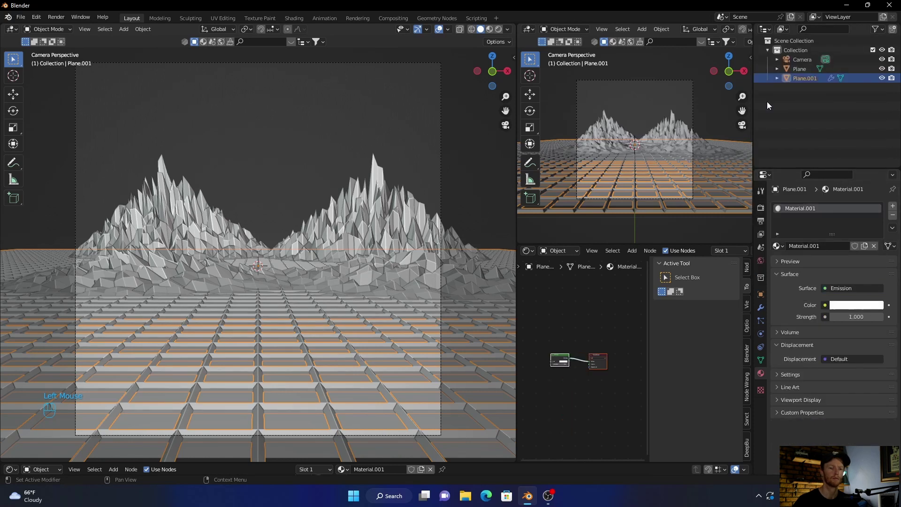
click(849, 309)
drag(835, 204, 848, 172)
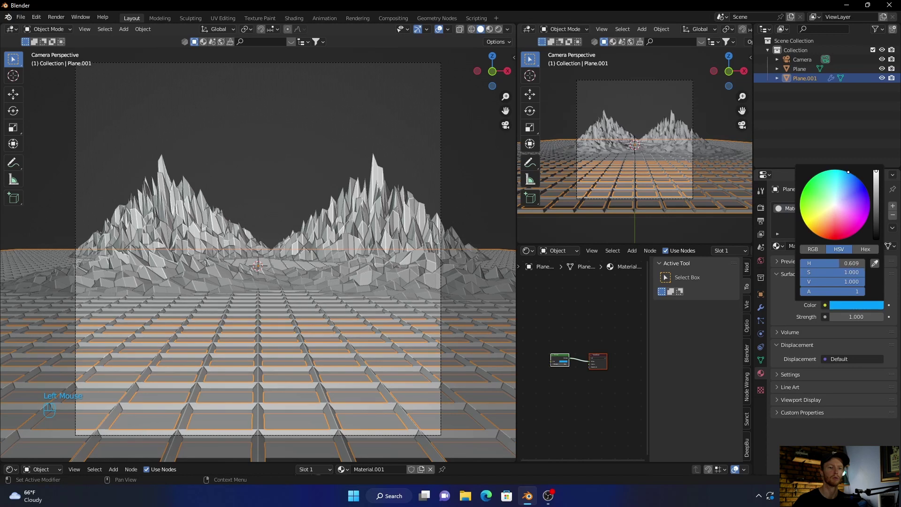
click(854, 317)
text(15)
key(Return)
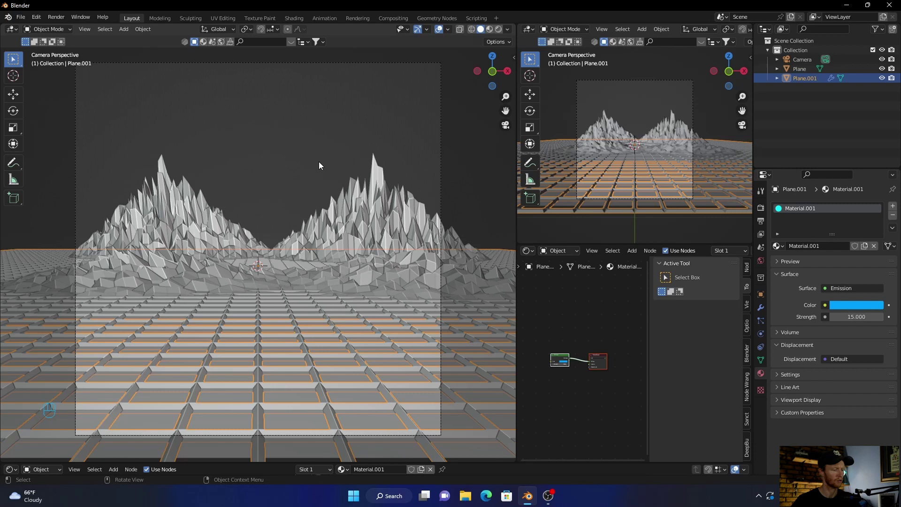
Step: Add a UV sphere and, in top view, move it back along the Y axis
key(shift+a)
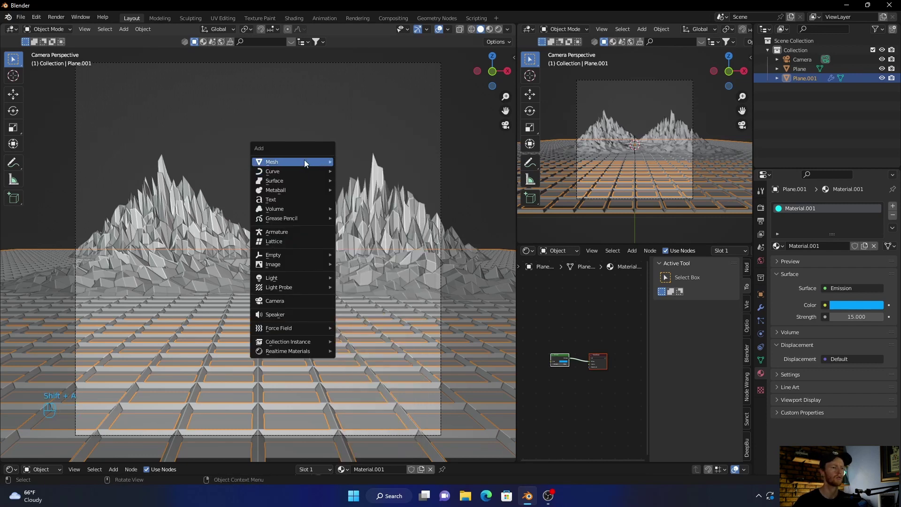
mouse_move(304, 163)
click(365, 190)
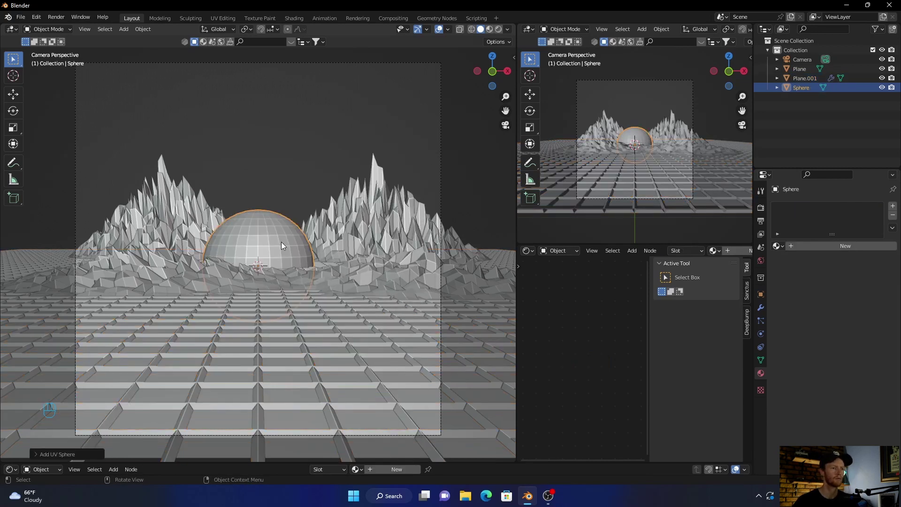
click(492, 55)
scroll(291, 232, down, 2)
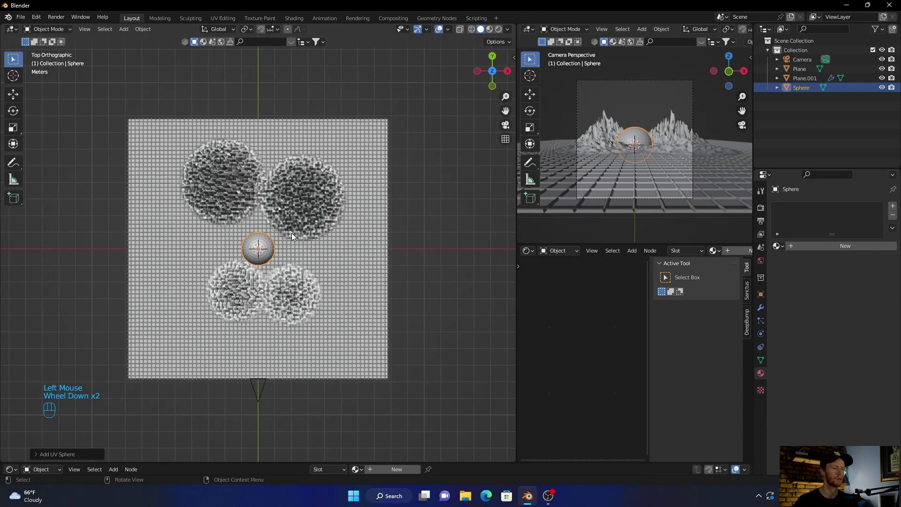
key(g)
middle_click(270, 242)
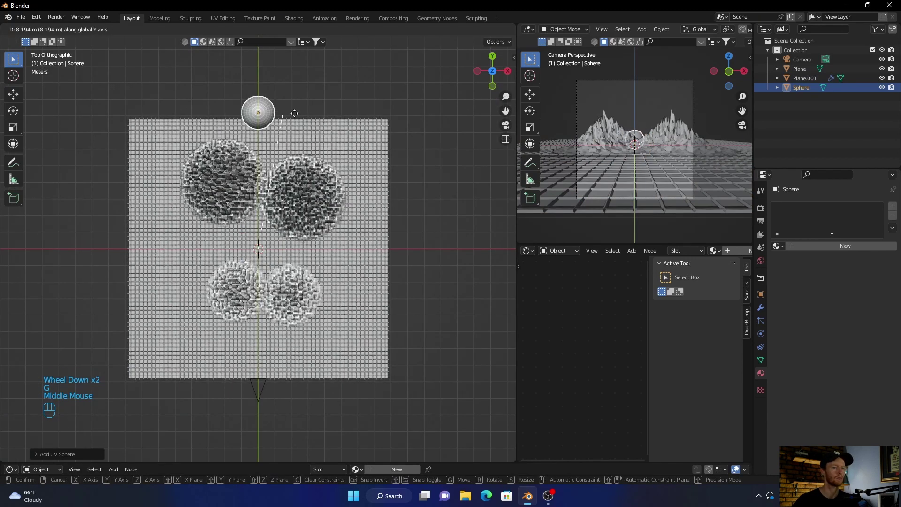
click(294, 111)
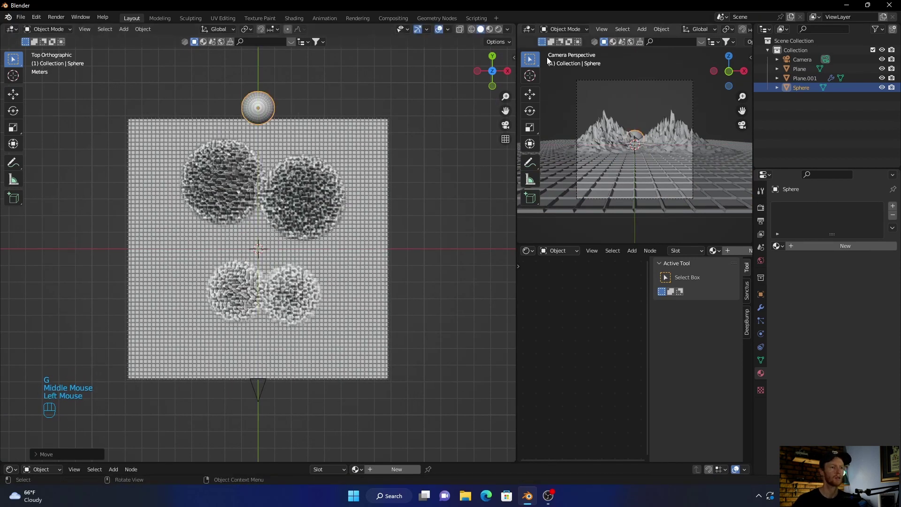
Step: In camera view, scale the sphere to about 1.93 and raise it between the mountain peaks
click(505, 125)
key(s)
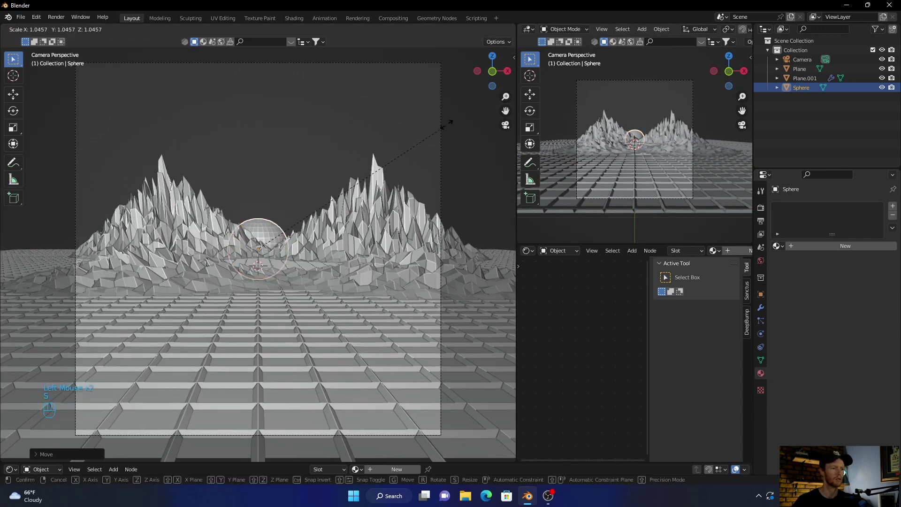
click(49, 379)
key(g)
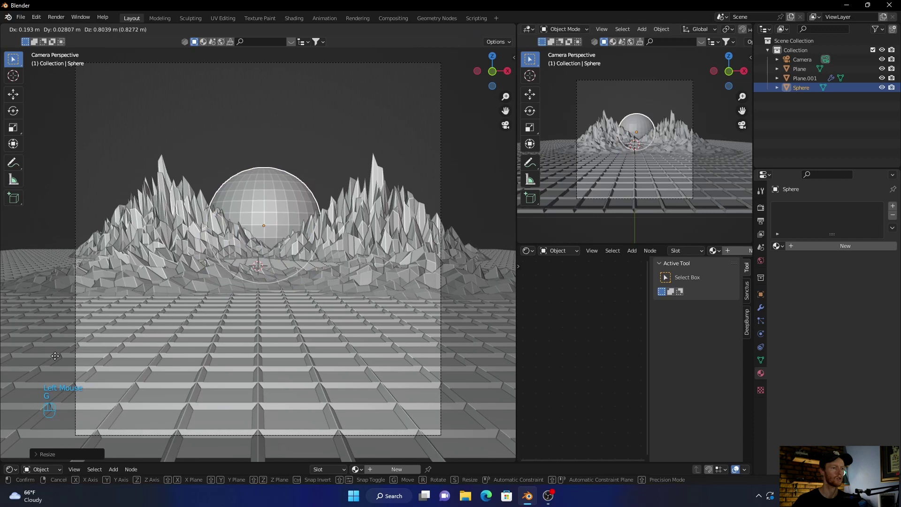
click(55, 359)
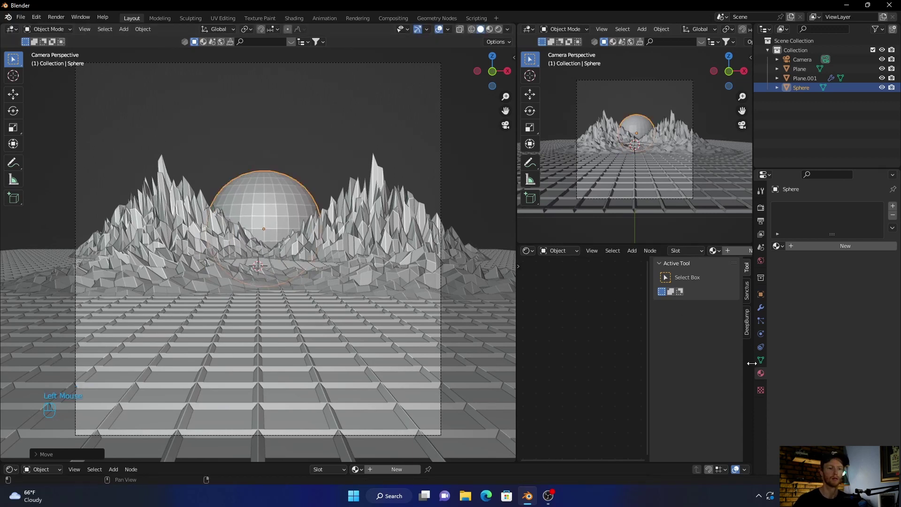
Step: Add a Subdivision Surface modifier to the sphere with viewport levels set to 3
click(761, 307)
click(794, 207)
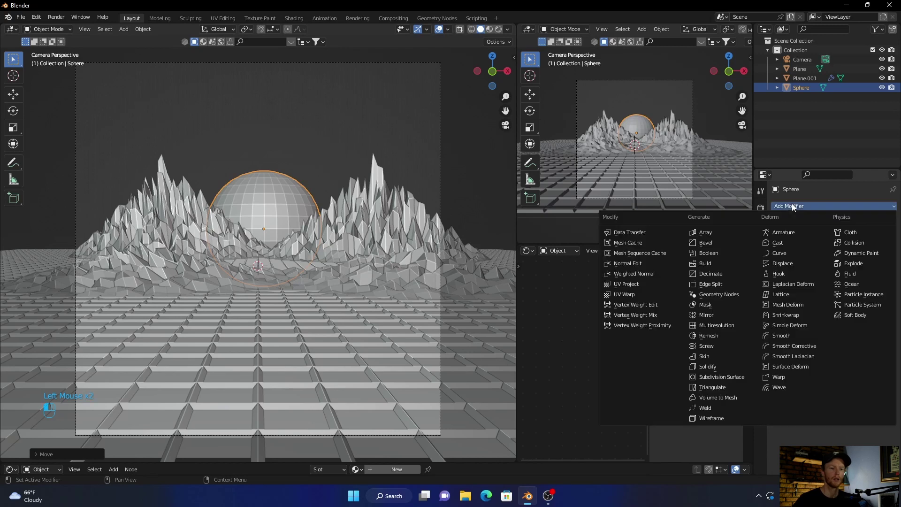
click(722, 377)
click(881, 247)
click(882, 247)
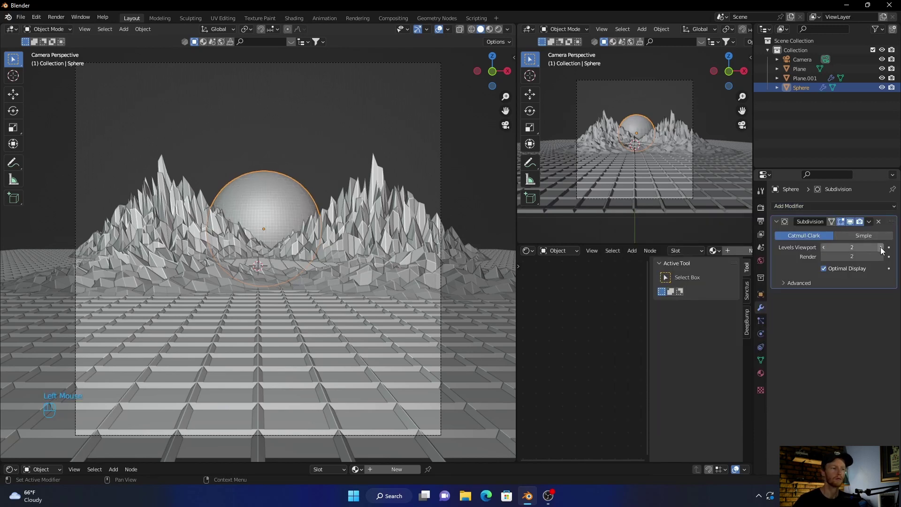
Step: Apply Shade Smooth to the sphere
right_click(272, 210)
click(276, 207)
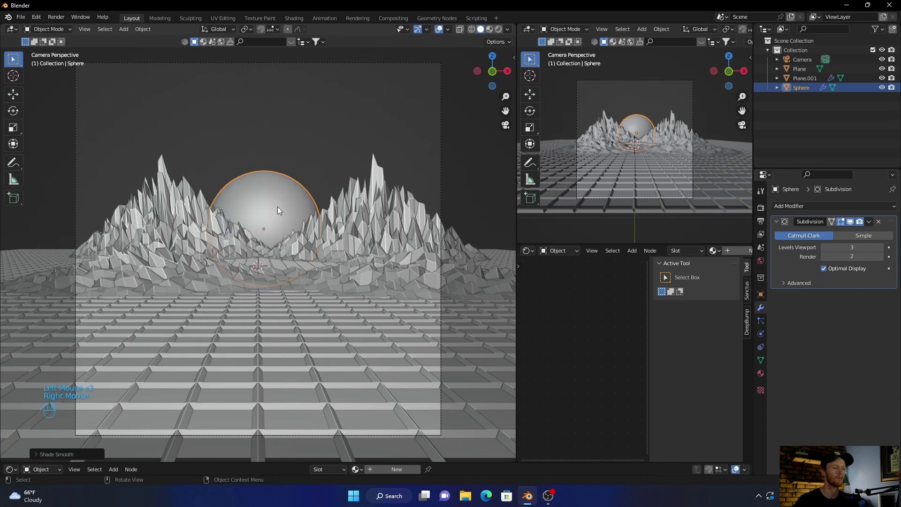
click(456, 171)
click(265, 197)
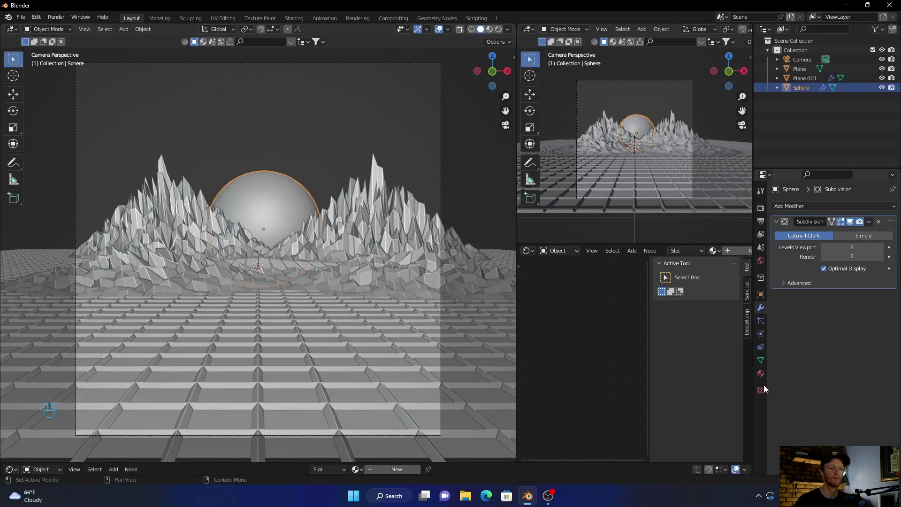
Step: Create Material.002 for the sphere with an orange Emission shader at strength 25
click(761, 261)
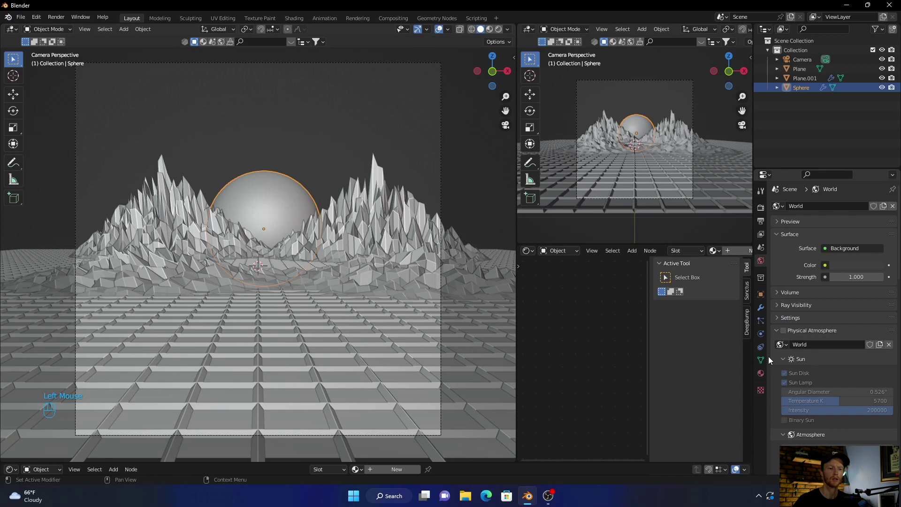
click(760, 374)
click(816, 246)
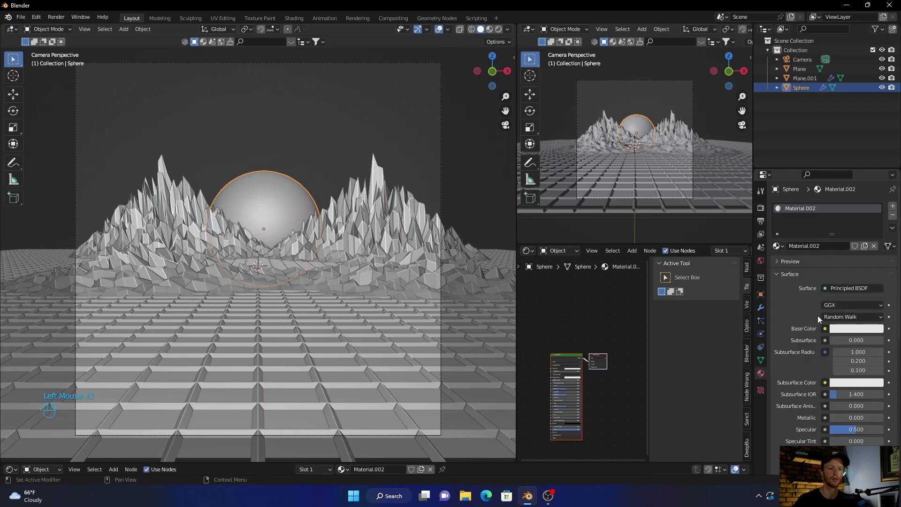
click(824, 289)
click(824, 290)
click(782, 99)
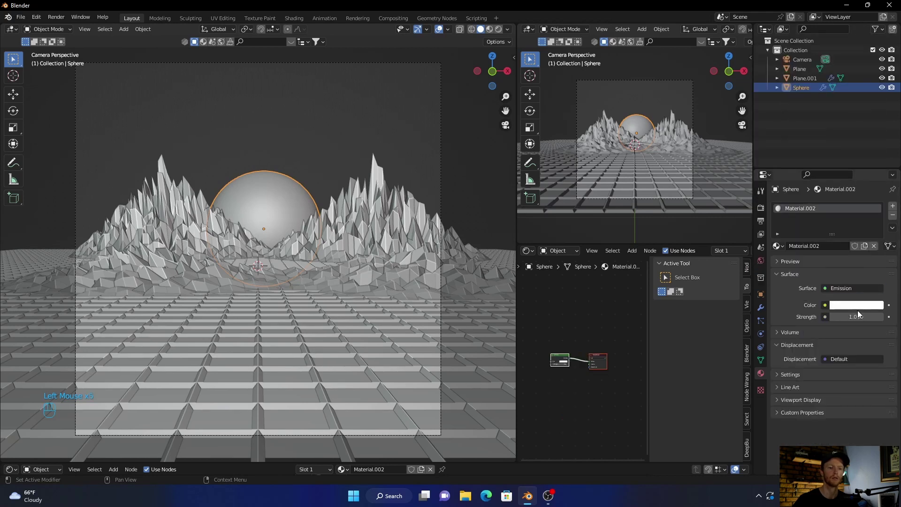
click(851, 306)
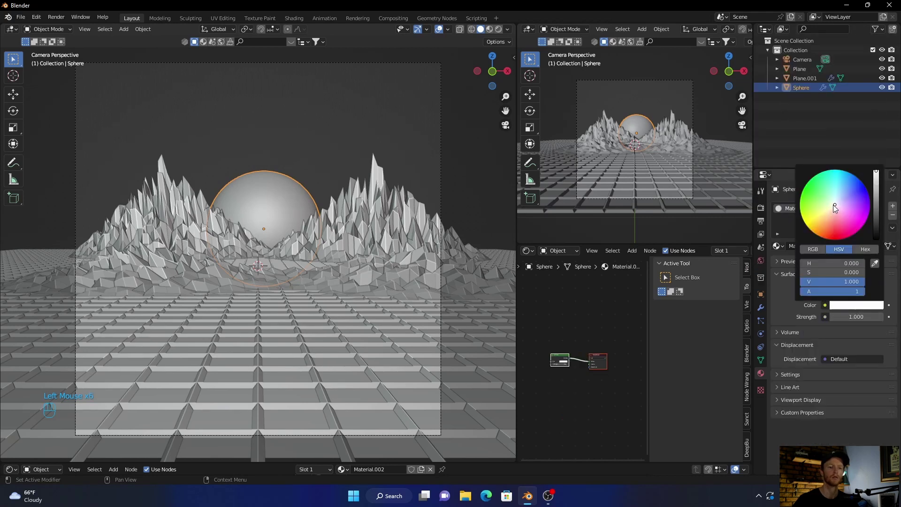
drag(832, 205, 819, 230)
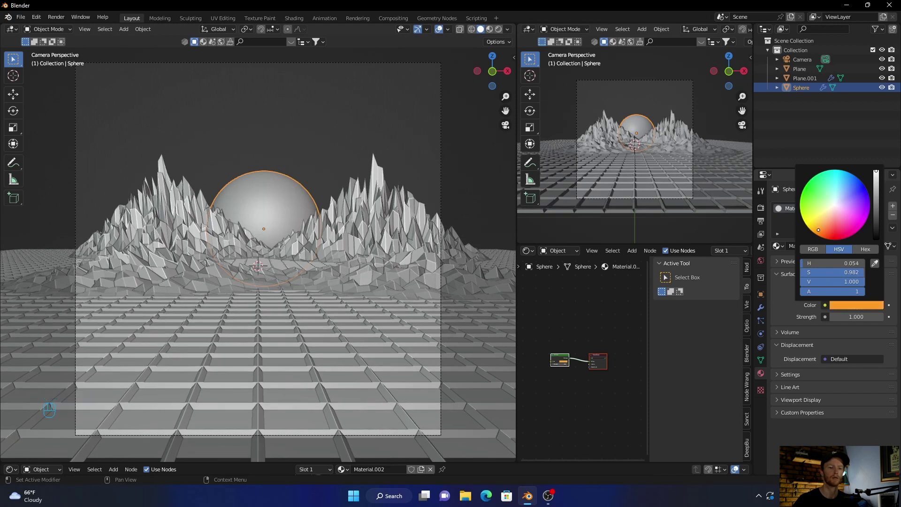
click(852, 316)
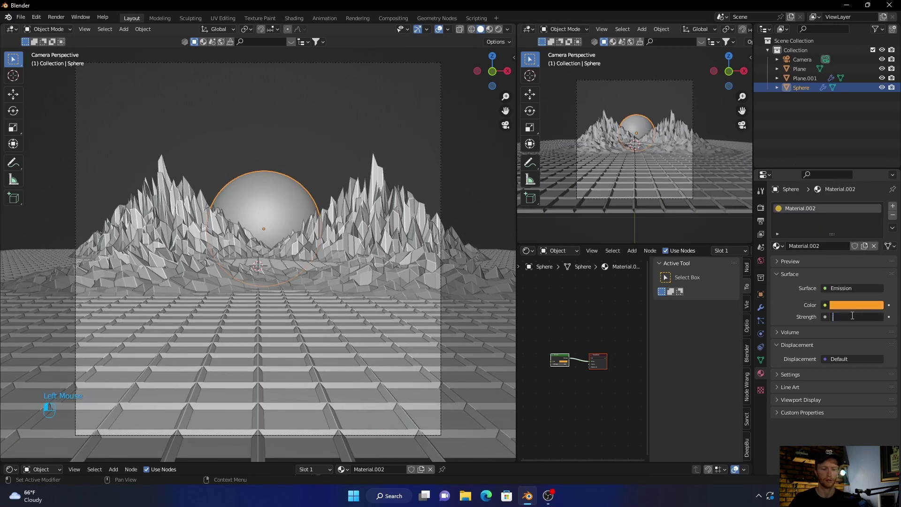
text(25)
key(Return)
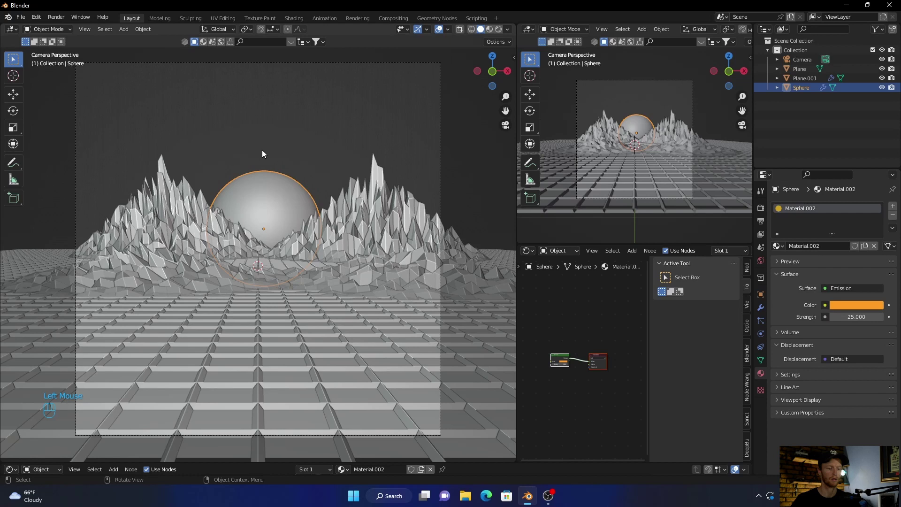
Step: Preview in Rendered shading, raise the sun's emission strength to 50, then return to Solid shading
click(496, 29)
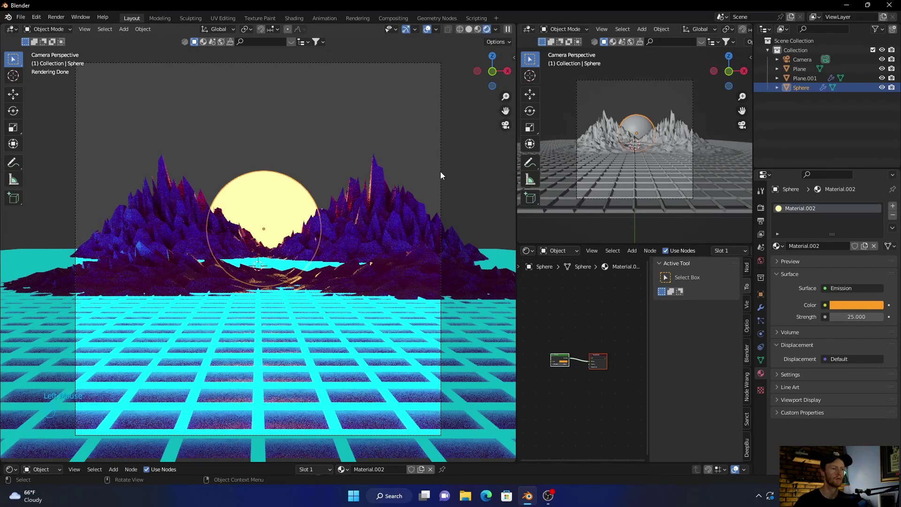
click(452, 156)
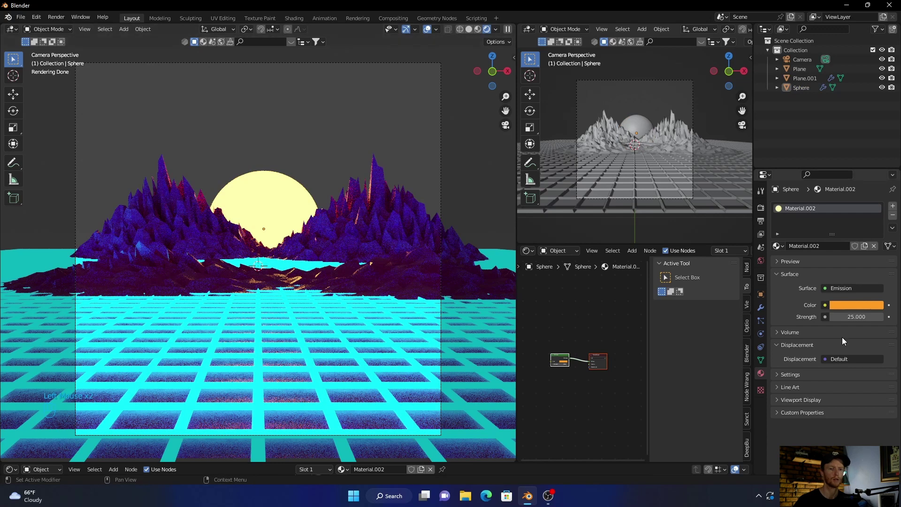
click(850, 318)
key(BackSpace)
text(50)
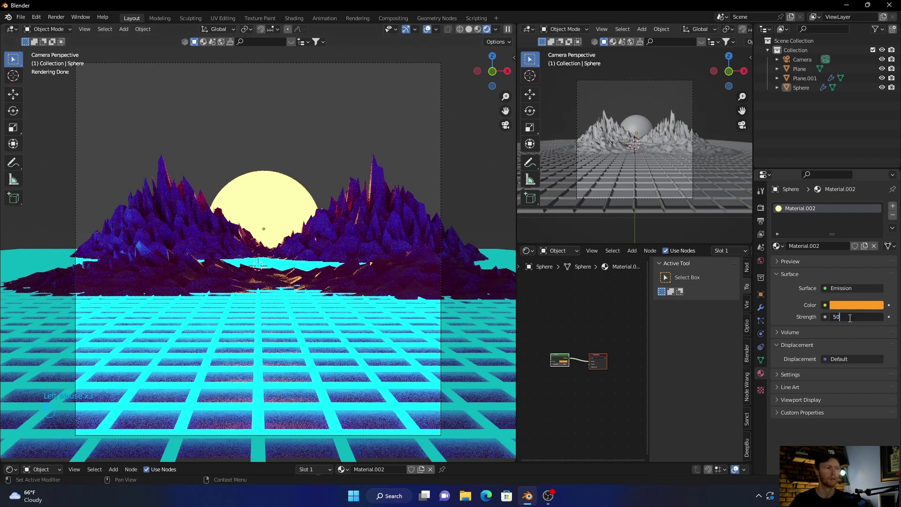
key(Return)
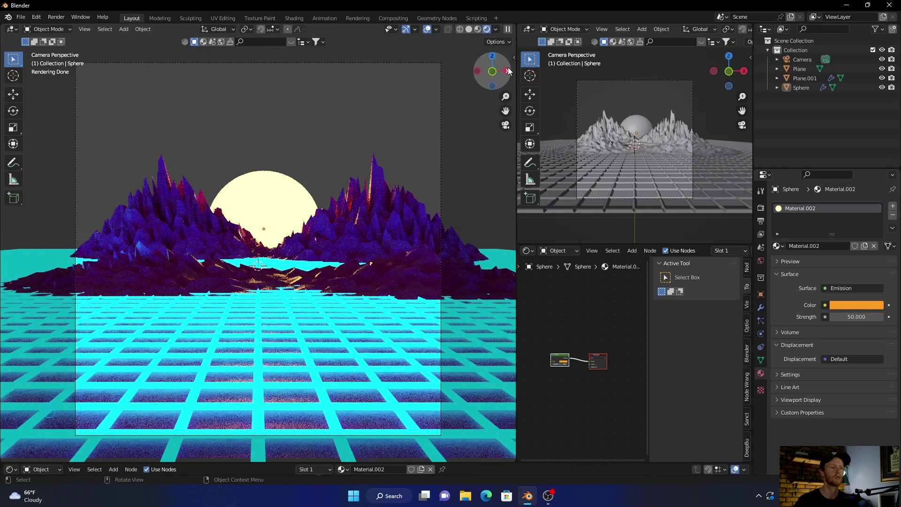
click(469, 29)
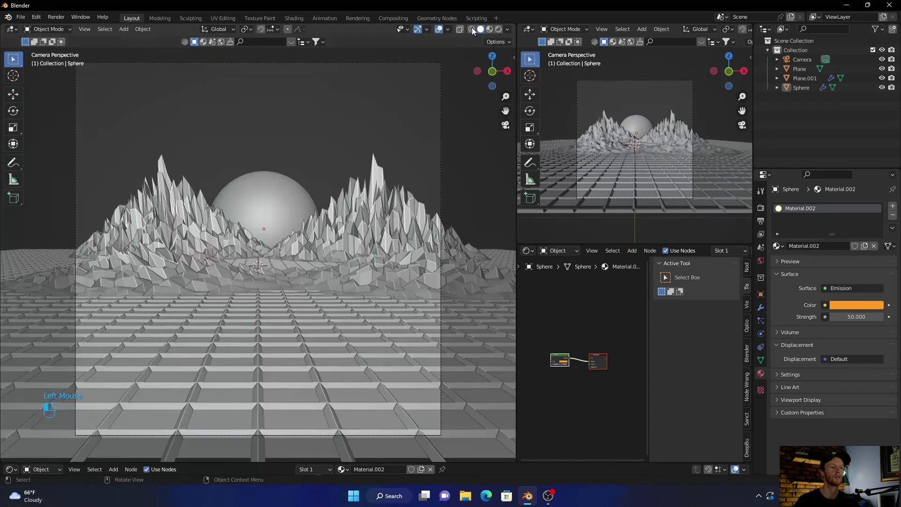
Step: From the side view, lower Plane.001 by 0.059 m along Z, then return to camera view
click(506, 72)
scroll(296, 307, up, 4)
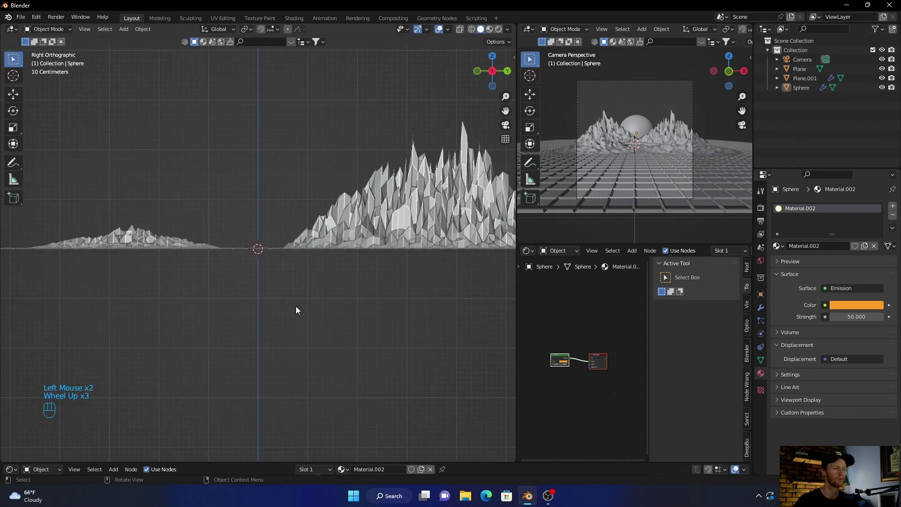
click(275, 249)
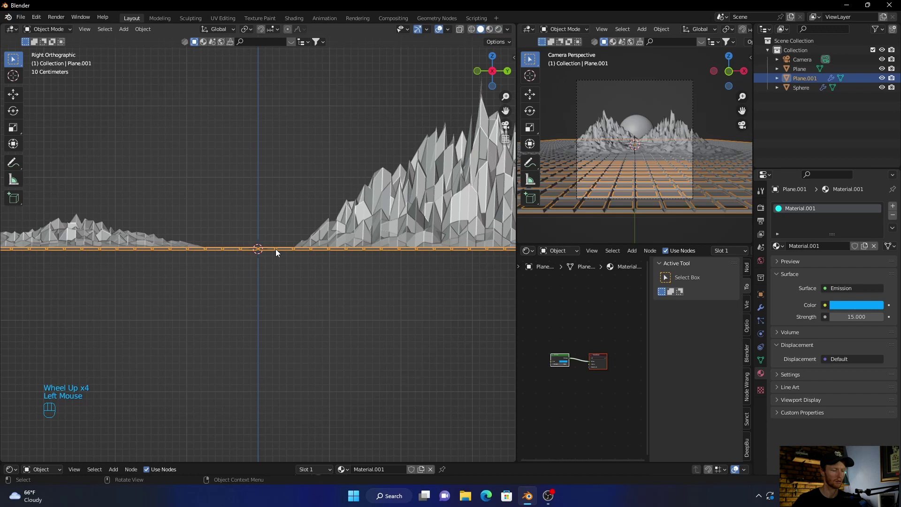
key(g)
middle_click(275, 248)
middle_drag(275, 249, 273, 253)
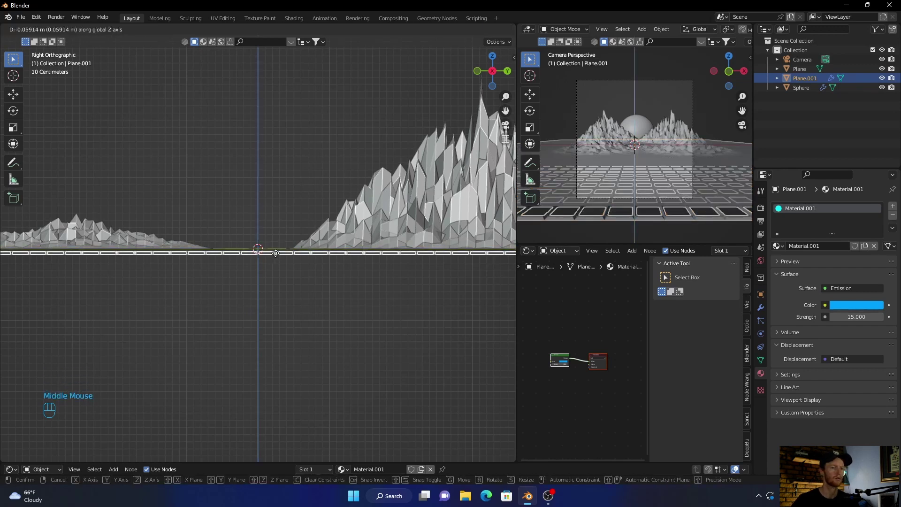
click(278, 247)
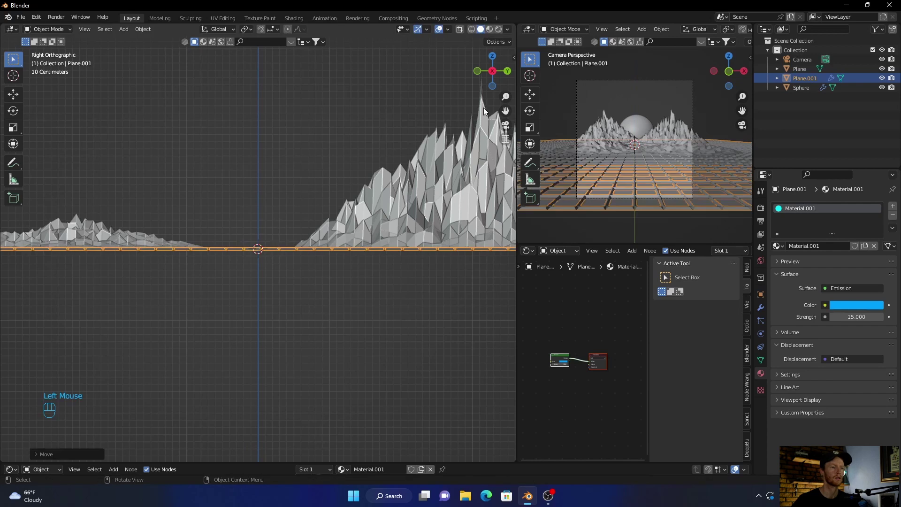
click(505, 125)
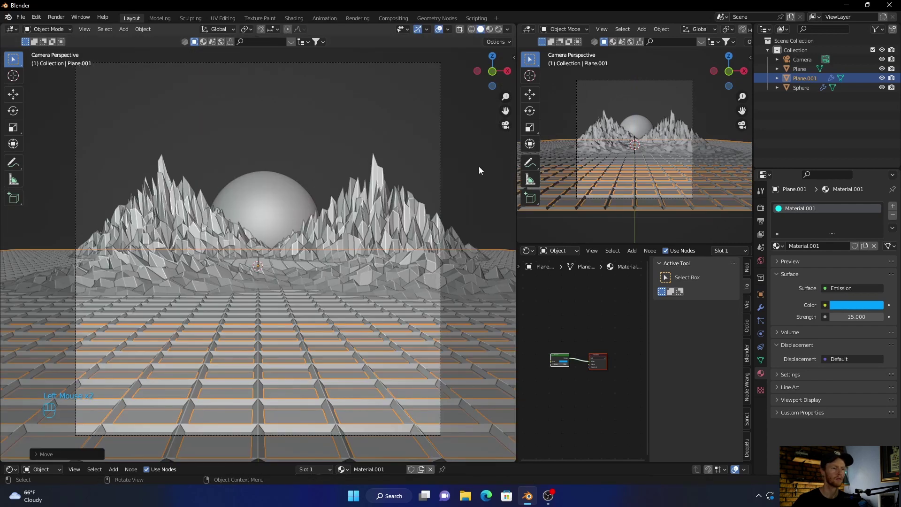
click(478, 166)
Step: In Rendered preview, thin the grid plane's wireframe thickness down to 0.002 m
click(499, 29)
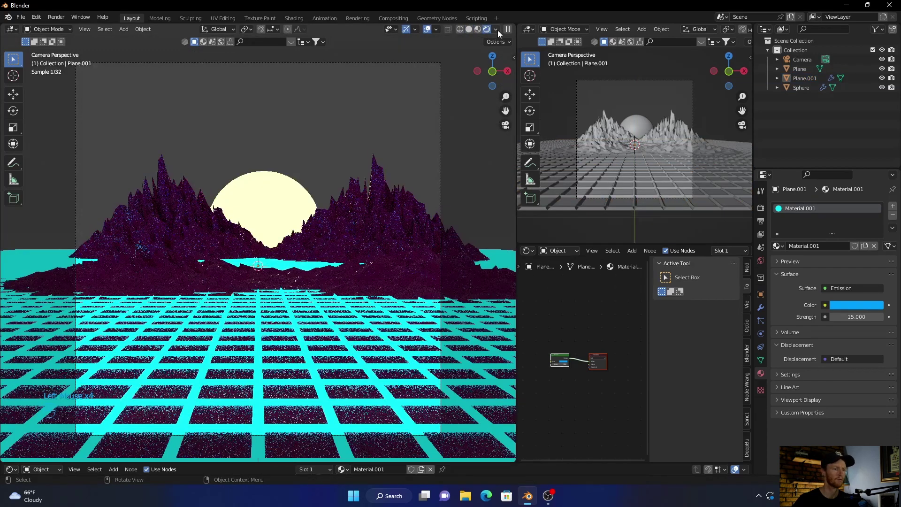
click(302, 384)
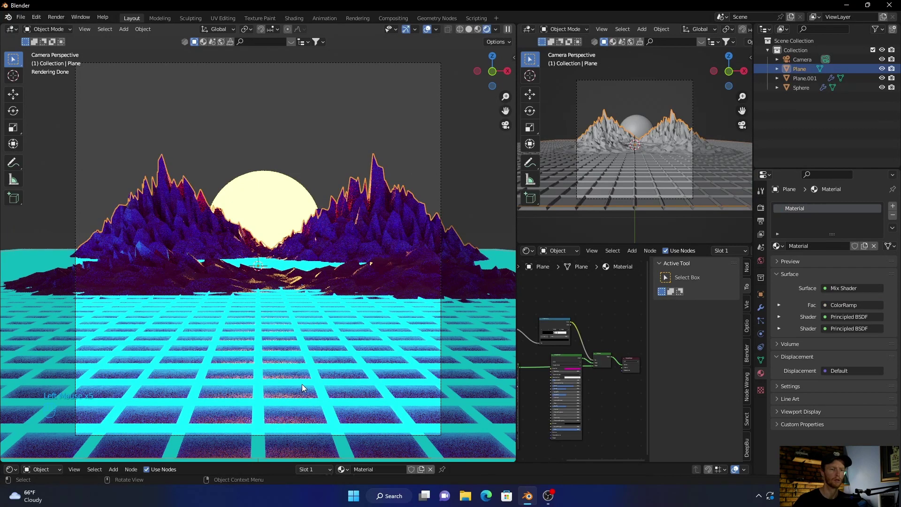
click(761, 307)
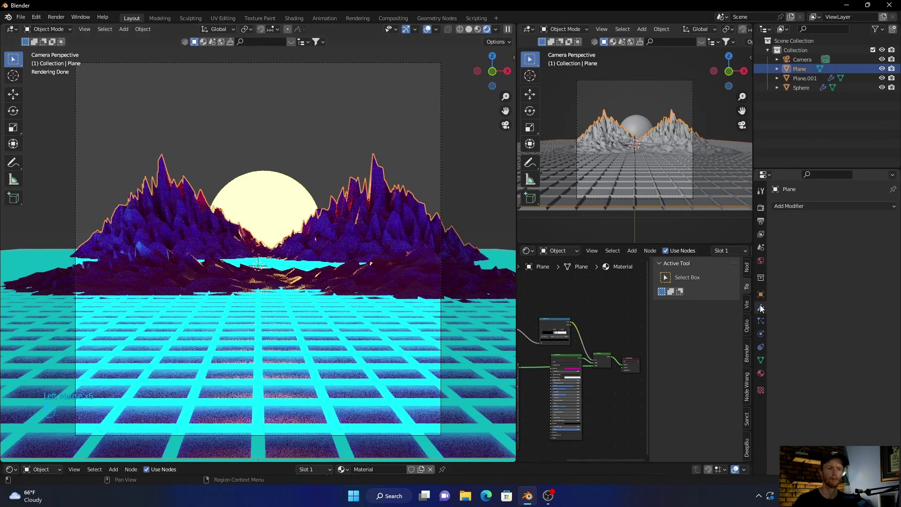
click(798, 78)
click(824, 235)
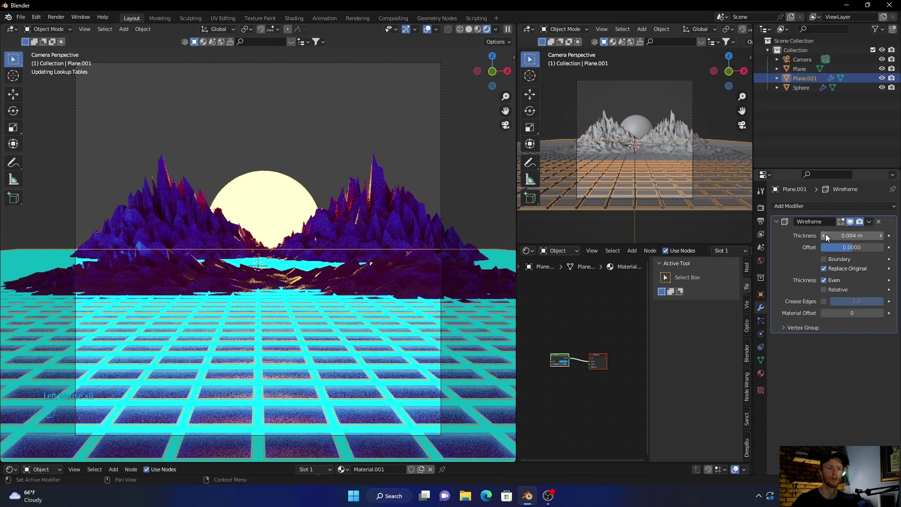
click(825, 236)
click(824, 235)
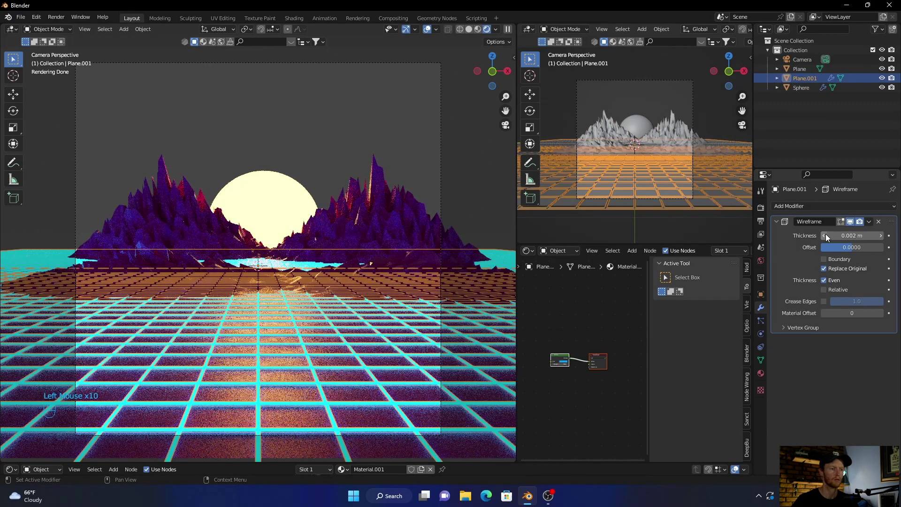
click(461, 228)
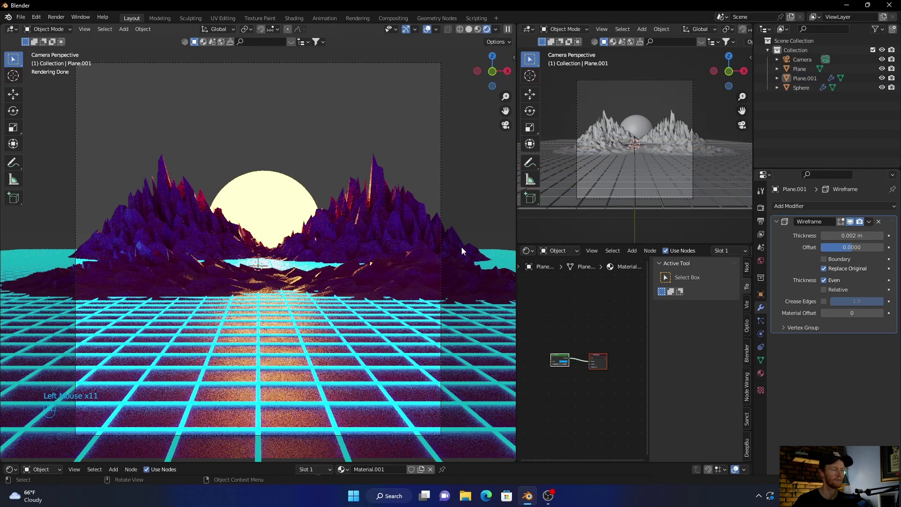
Step: Darken the world background colour to black by dragging its value to 0
click(761, 261)
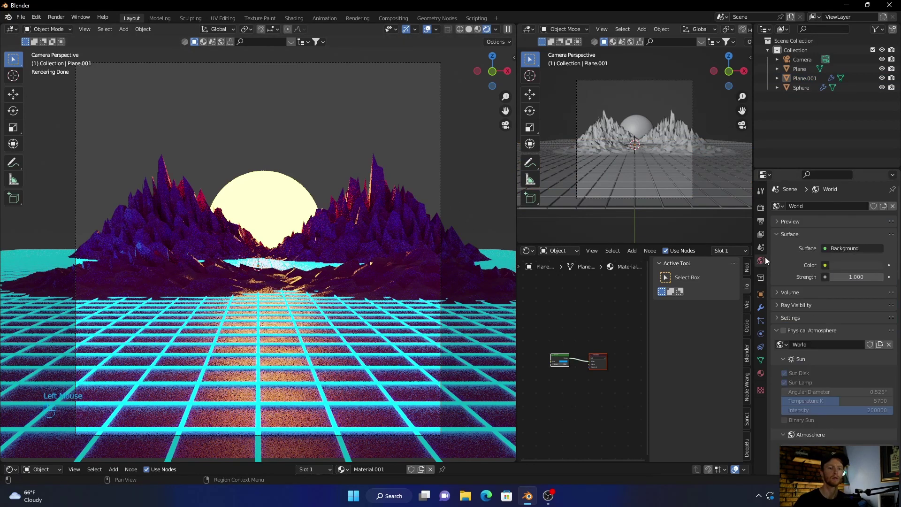
click(844, 266)
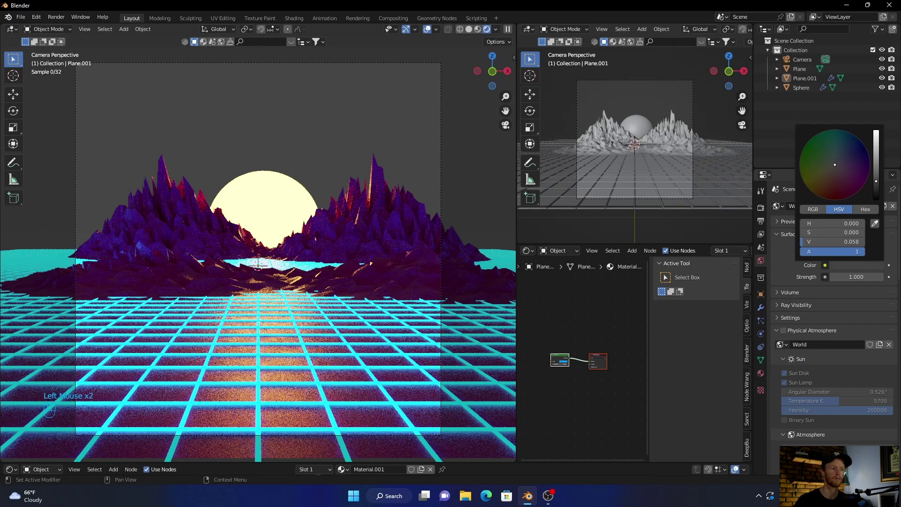
drag(833, 241, 797, 241)
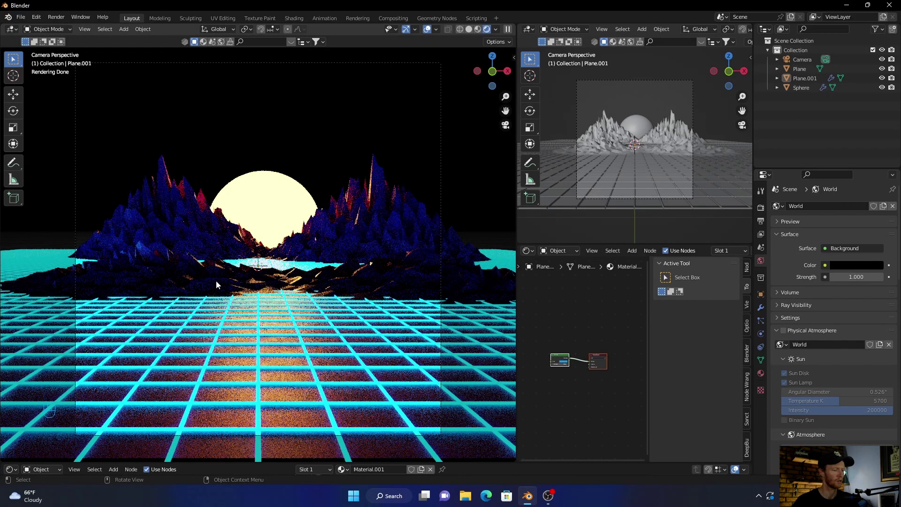
Step: Add a cube and scale it up in Solid top view to enclose the scene
key(shift+a)
mouse_move(179, 292)
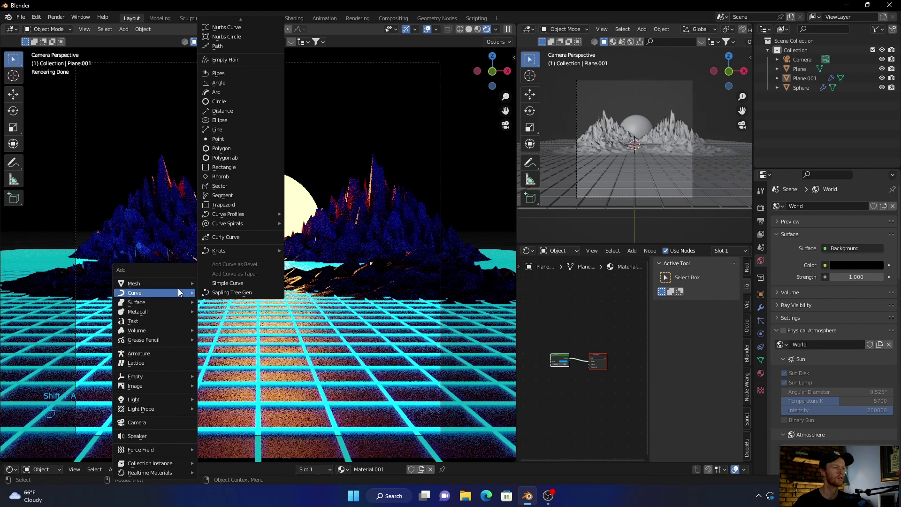
mouse_move(230, 22)
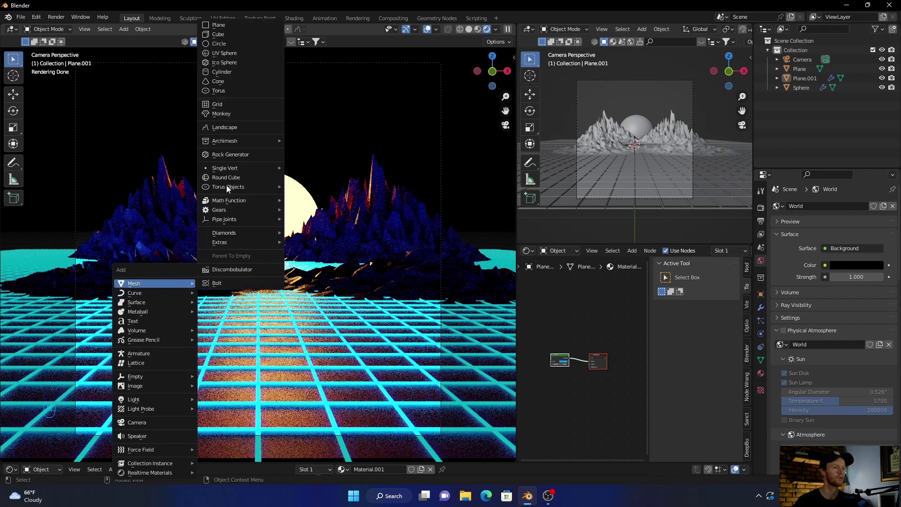
click(238, 37)
click(468, 30)
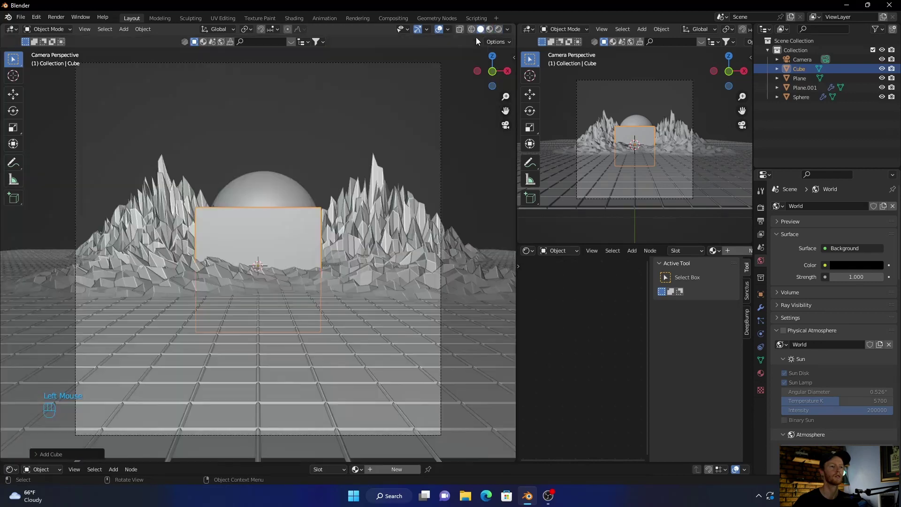
click(490, 57)
scroll(249, 345, down, 1)
scroll(249, 345, up, 1)
scroll(249, 345, down, 2)
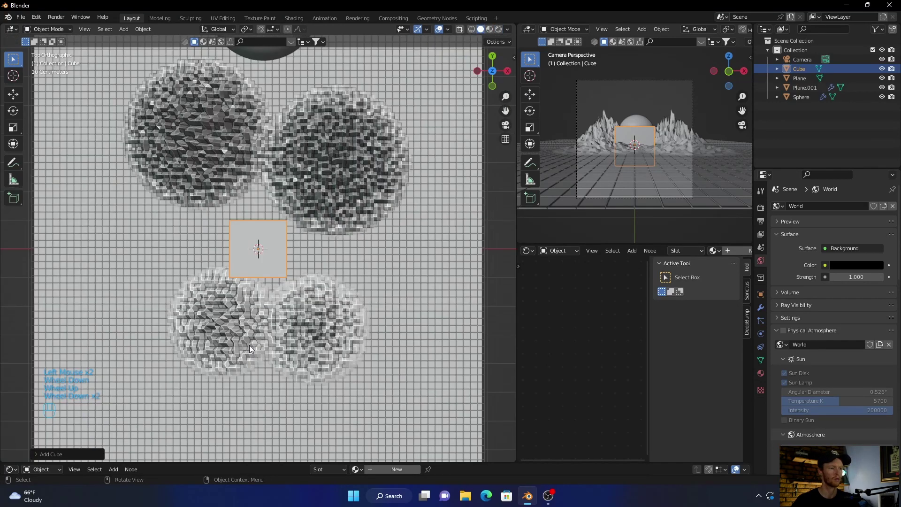
key(s)
click(462, 280)
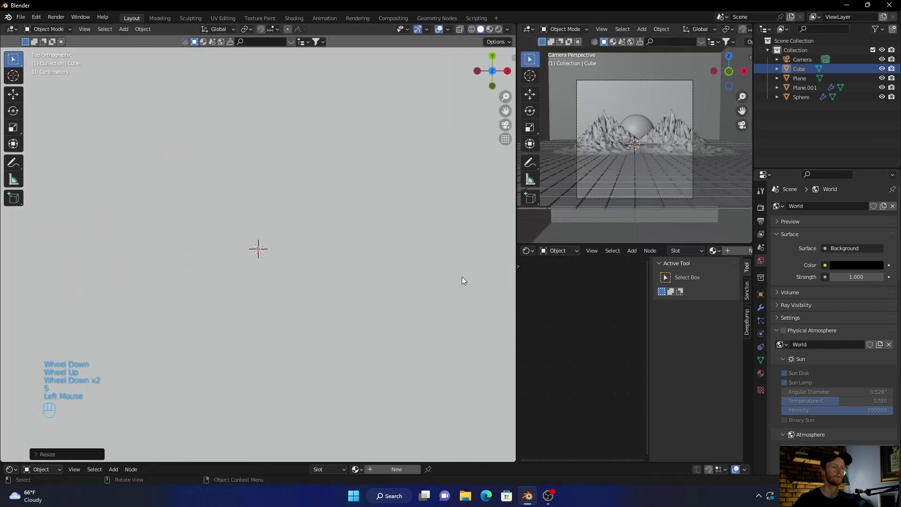
Step: Give the cube a new material, delete its Principled BSDF node, and return to camera view
click(736, 250)
middle_drag(576, 321, 520, 311)
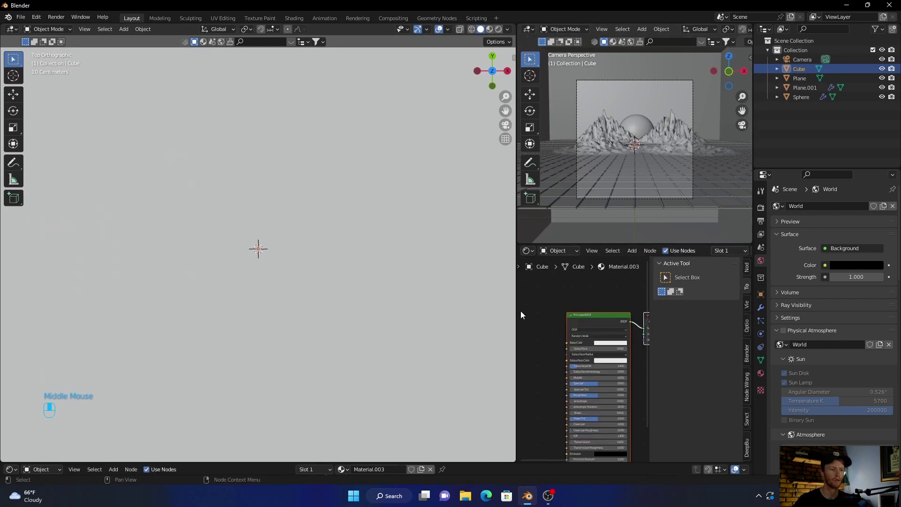
click(592, 321)
key(Delete)
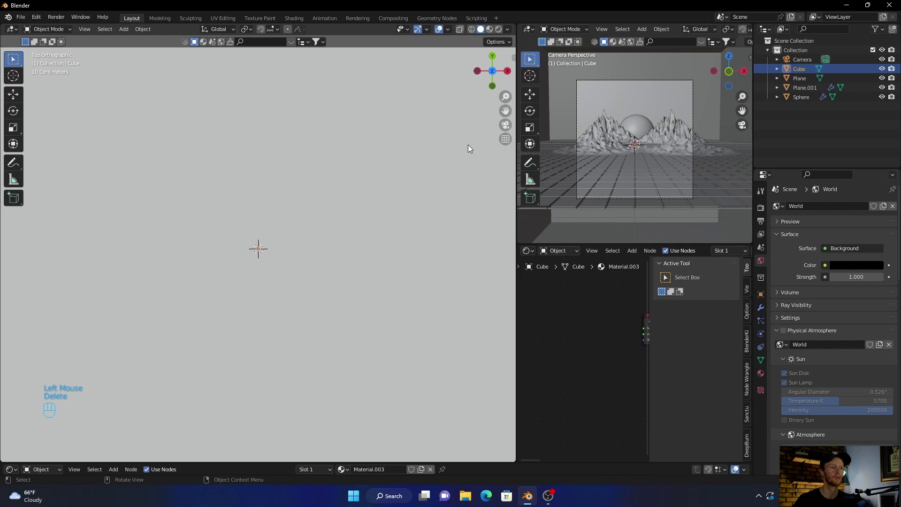
click(505, 125)
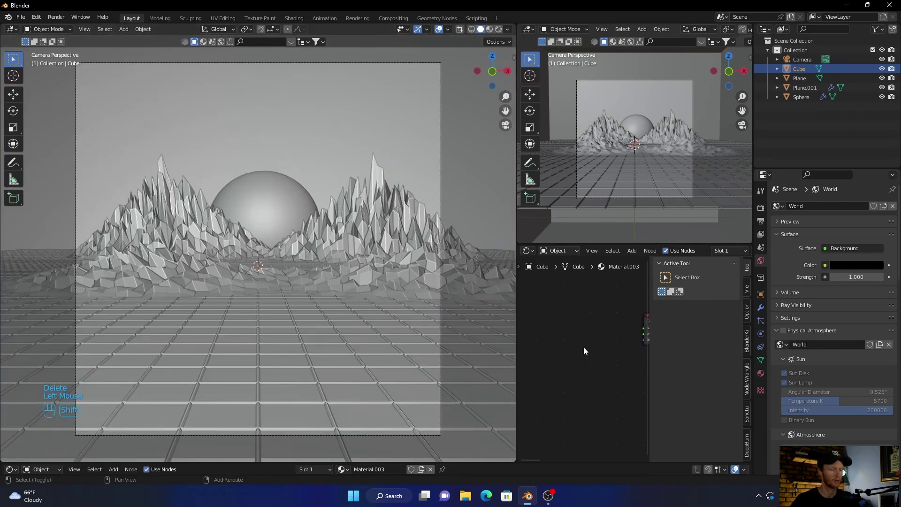
Step: Add a Principled Volume node and link it to the Material Output's Volume input
key(shift+a)
text(volu)
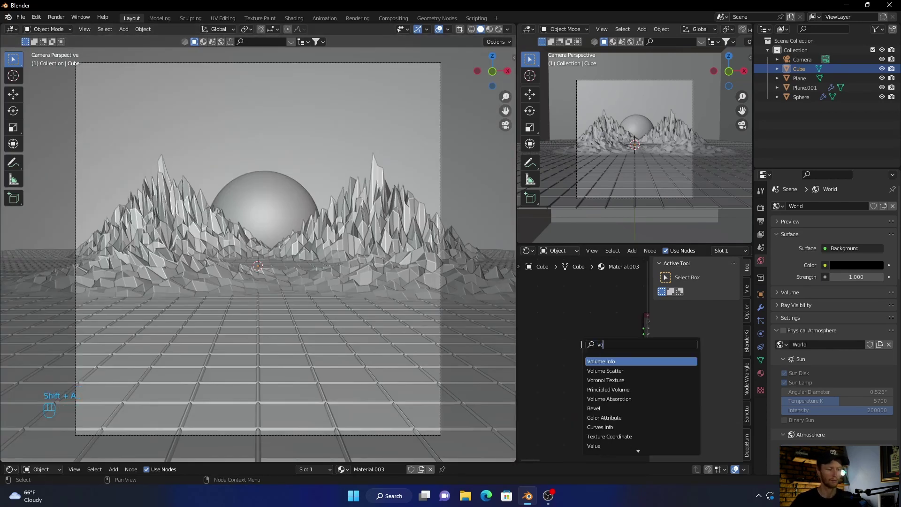
click(607, 380)
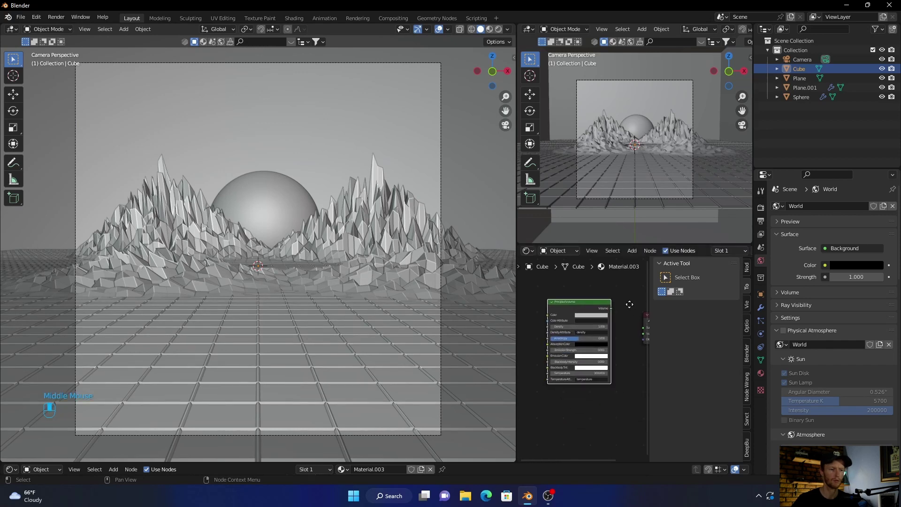
middle_drag(630, 306, 616, 304)
drag(597, 307, 628, 333)
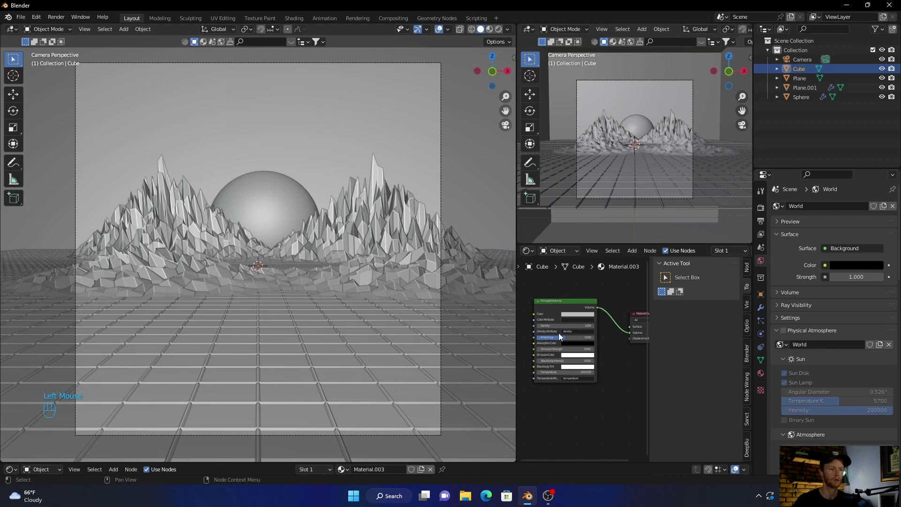
Step: Preview in Rendered shading and lower the volume Density by entering 0
drag(562, 324, 562, 323)
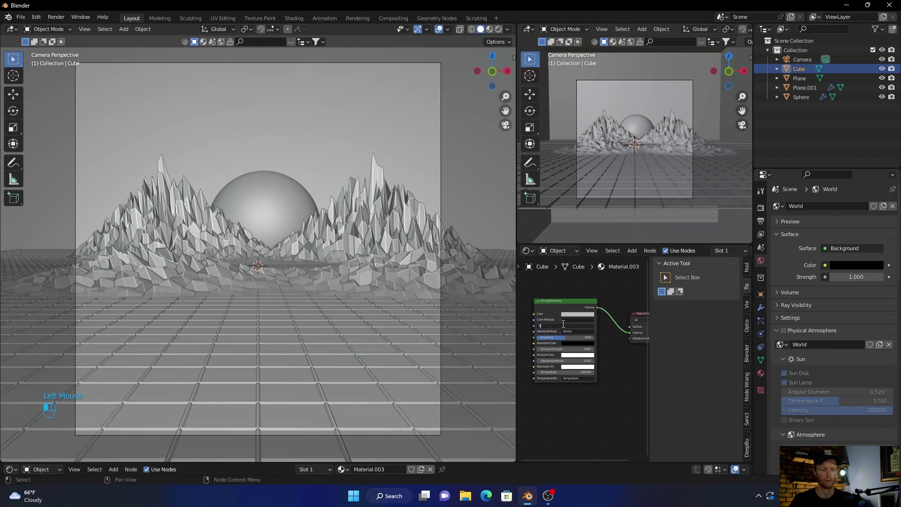
click(491, 323)
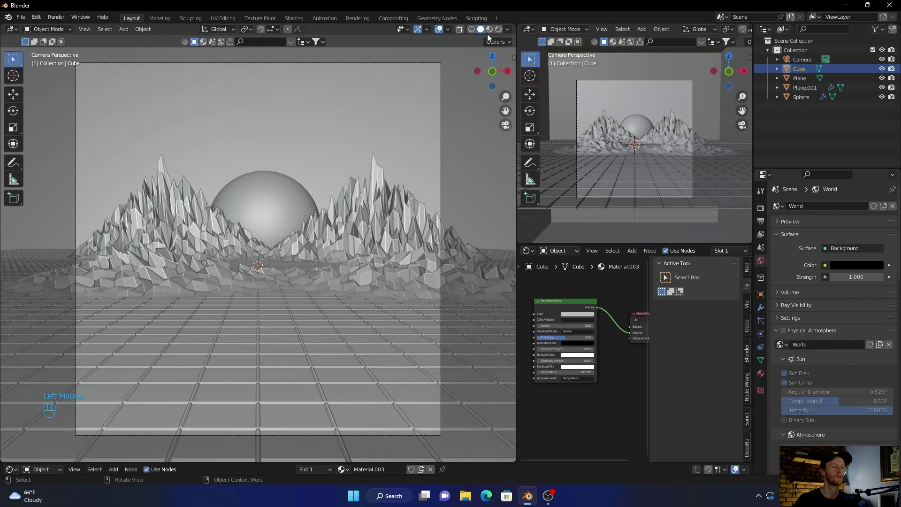
click(498, 29)
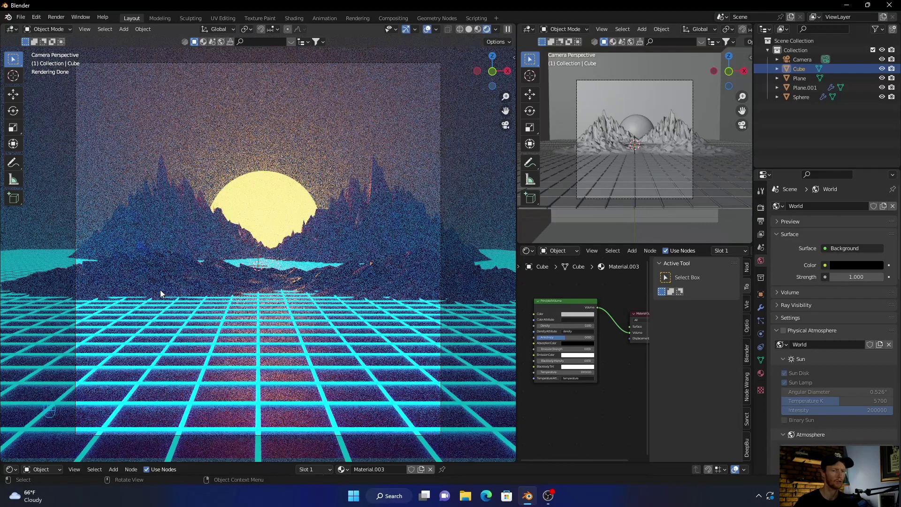
click(560, 325)
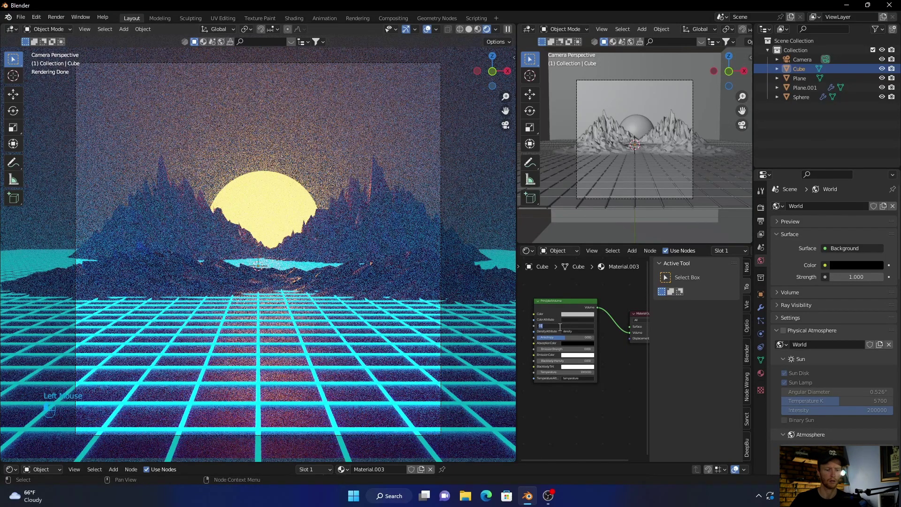
text(0)
key(Return)
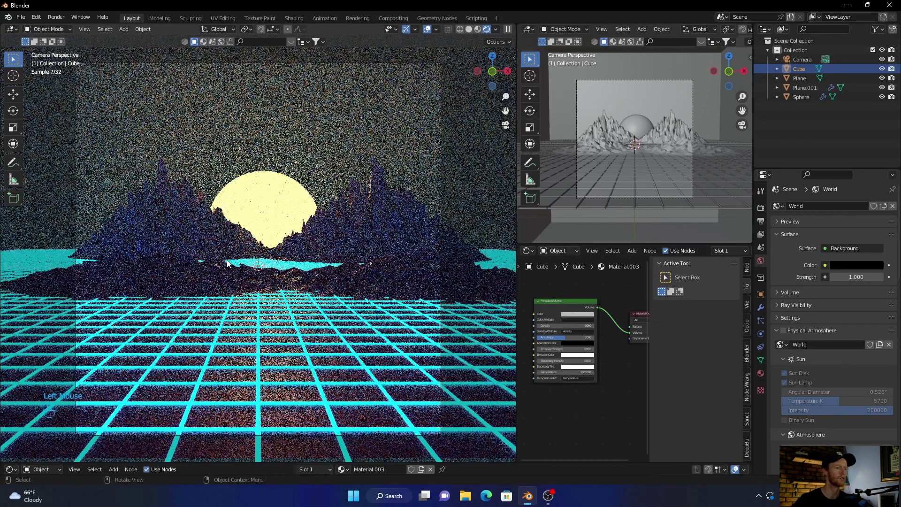
click(249, 210)
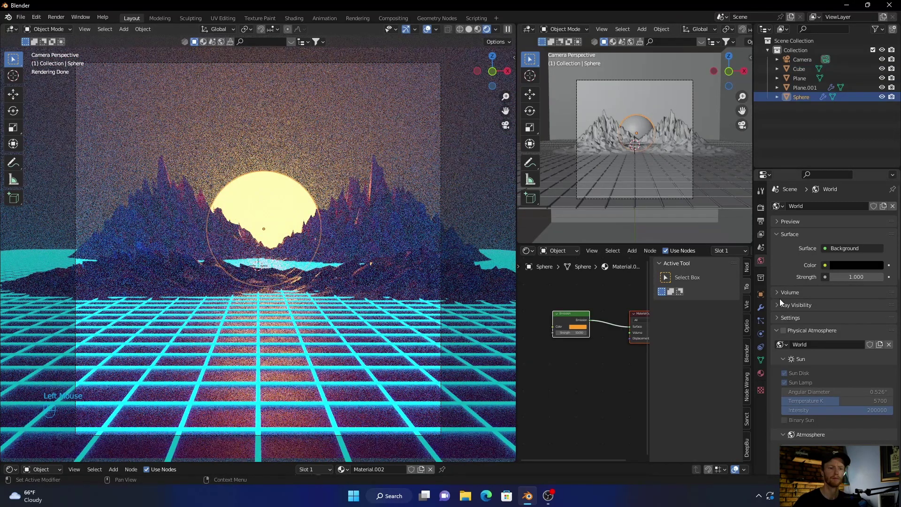
Step: Set the sun material's Emission Strength to 75
click(761, 373)
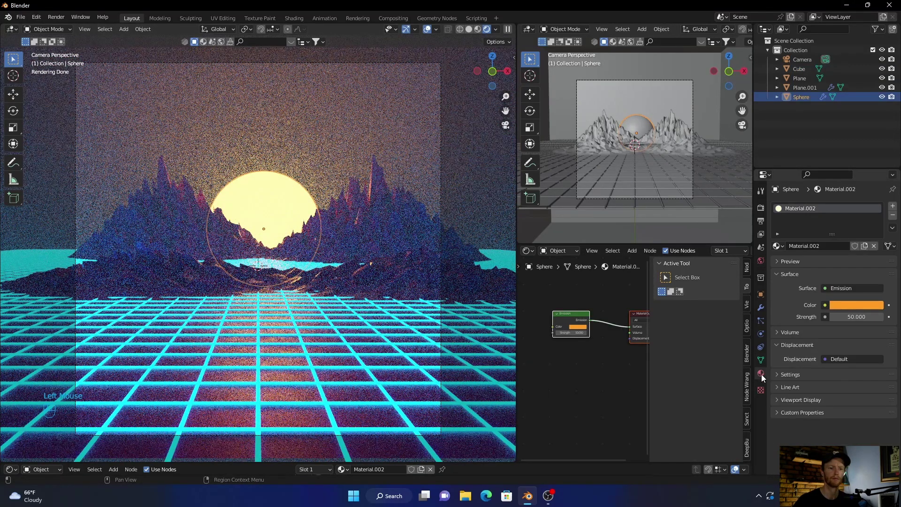
double_click(857, 317)
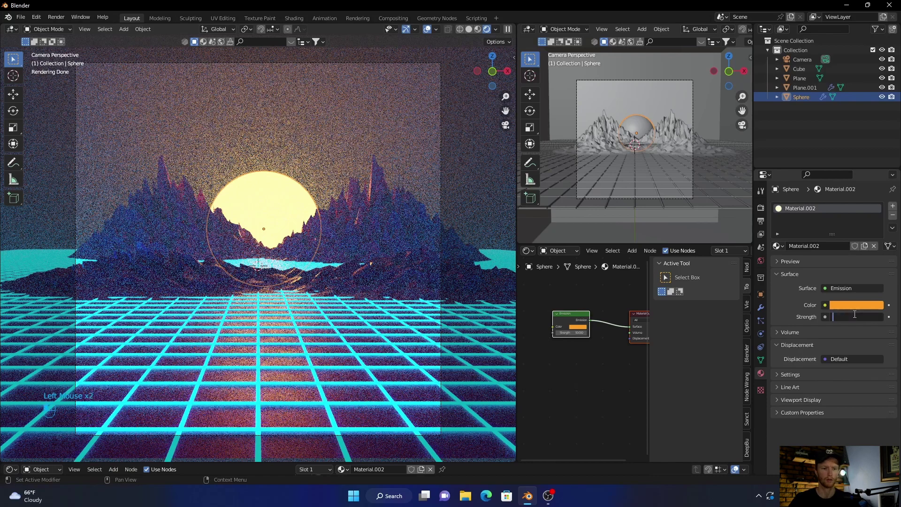
text(75)
key(Return)
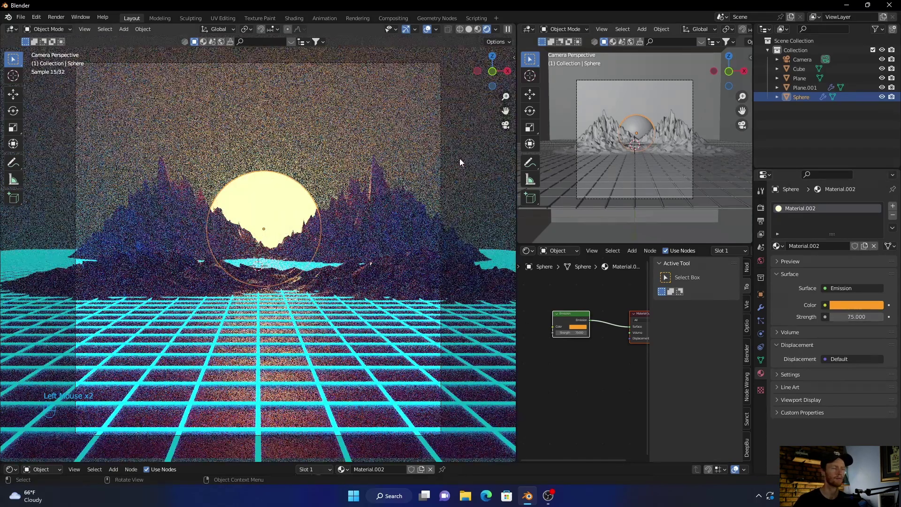
Step: Increase the camera's Focal Length from 50 mm to 59 mm
click(460, 159)
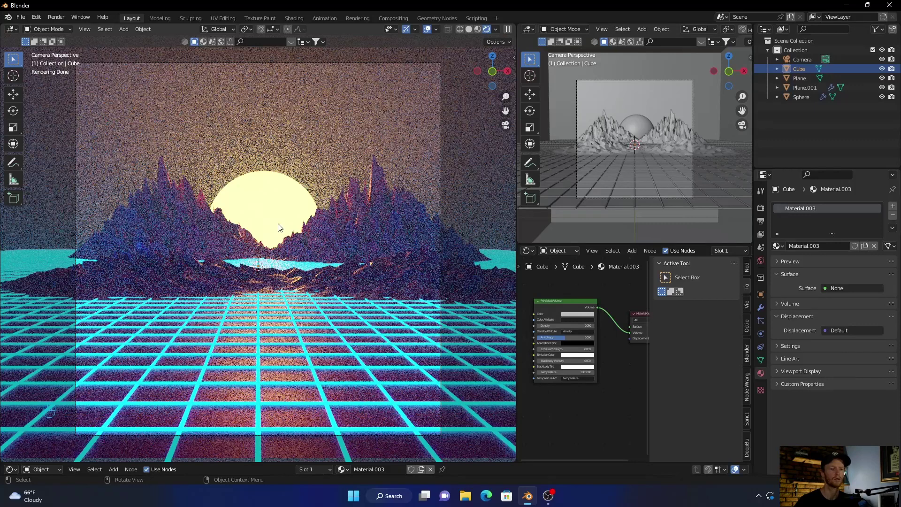
click(798, 60)
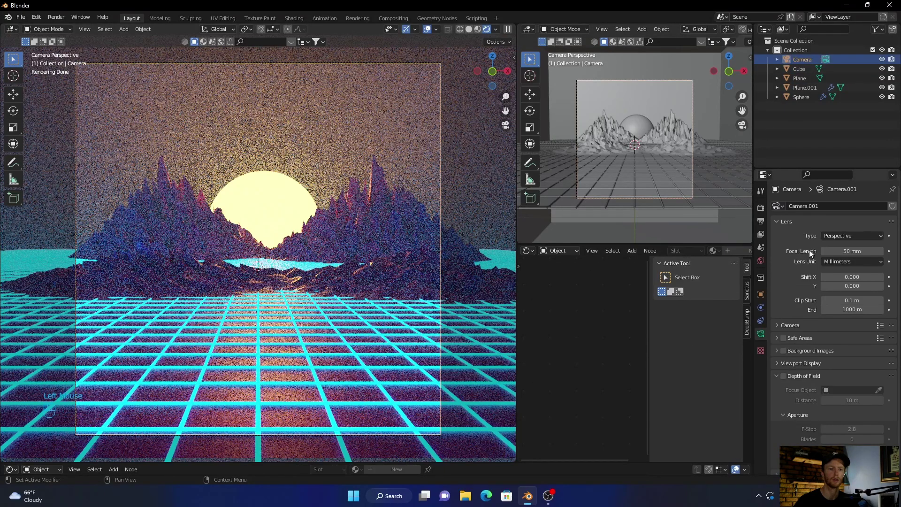
click(840, 251)
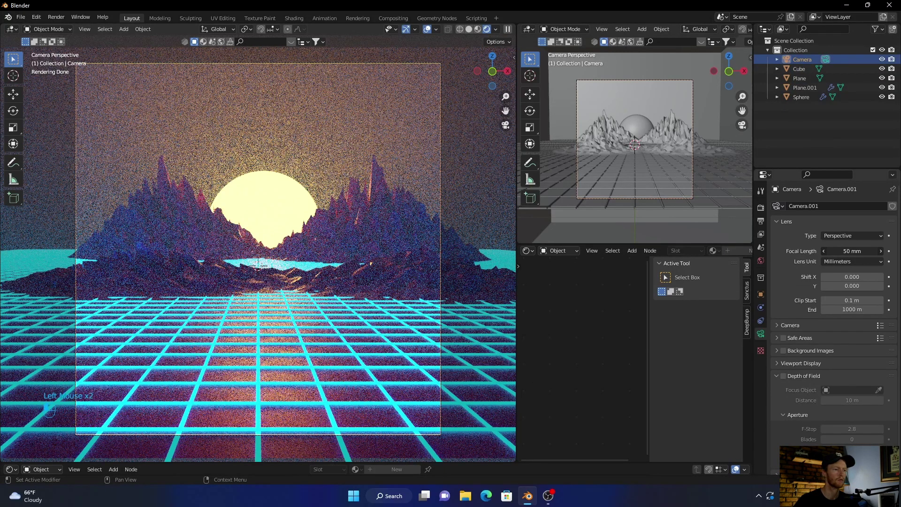
drag(840, 251, 854, 250)
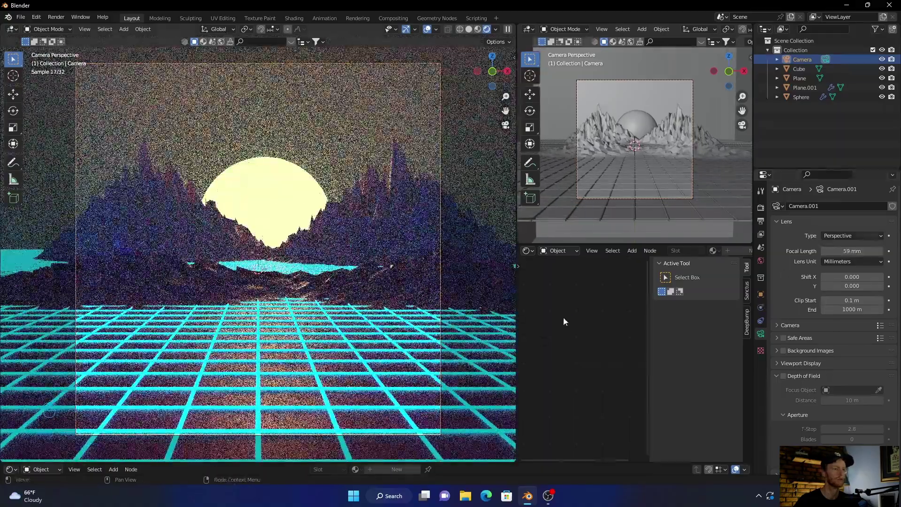